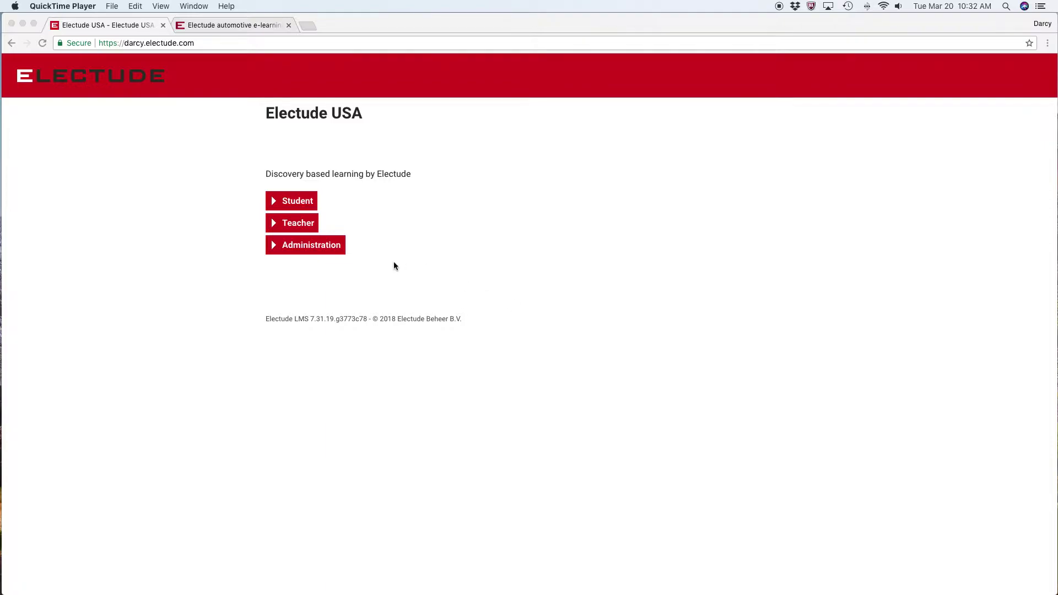
Sign in to Administration with the admin password to reach the Teachers list
left_click(326, 251)
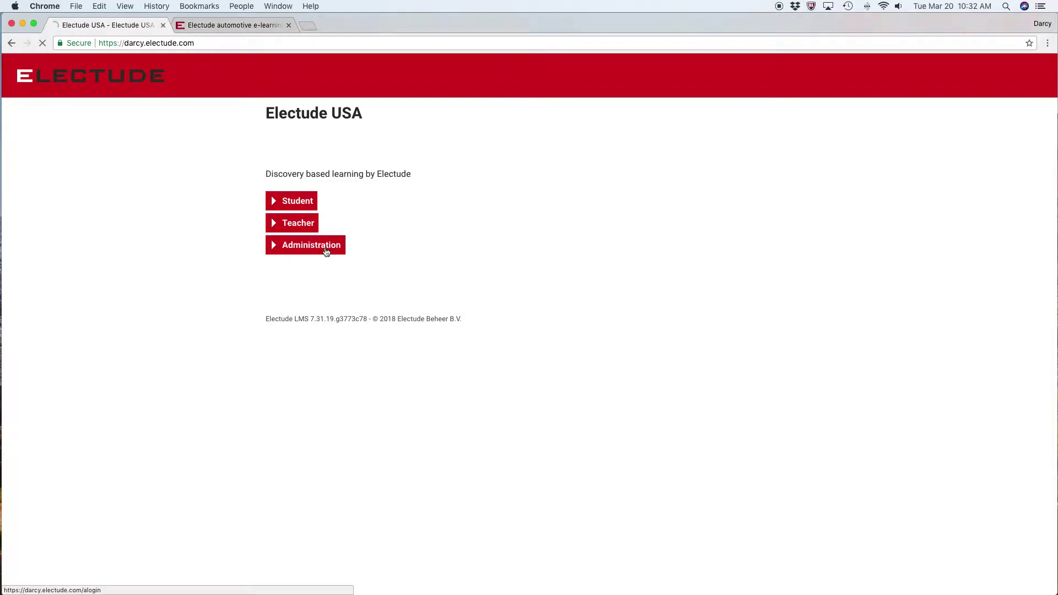
left_click(443, 200)
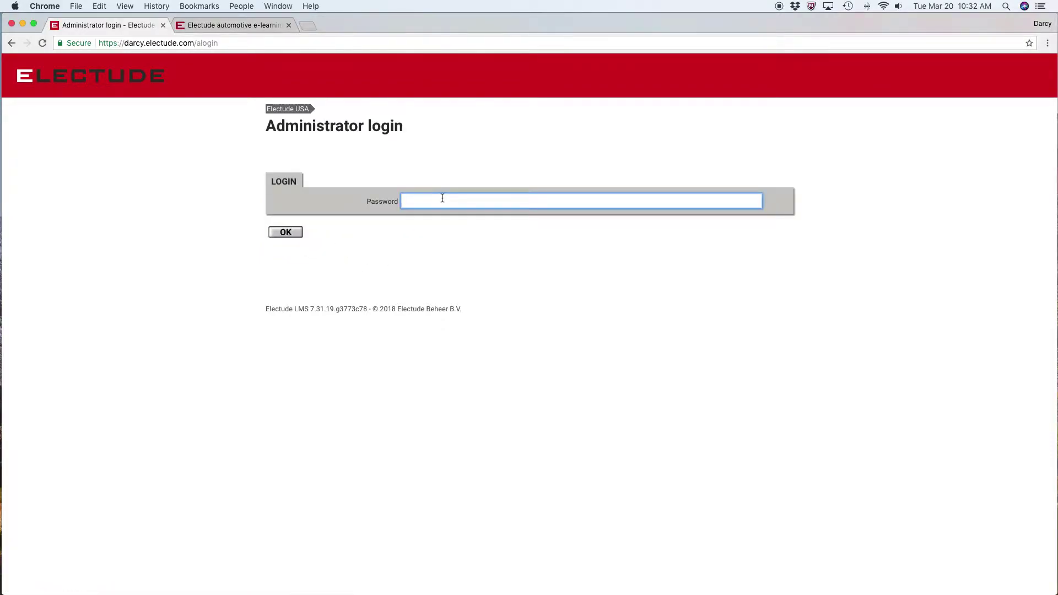
type("********")
key("Return")
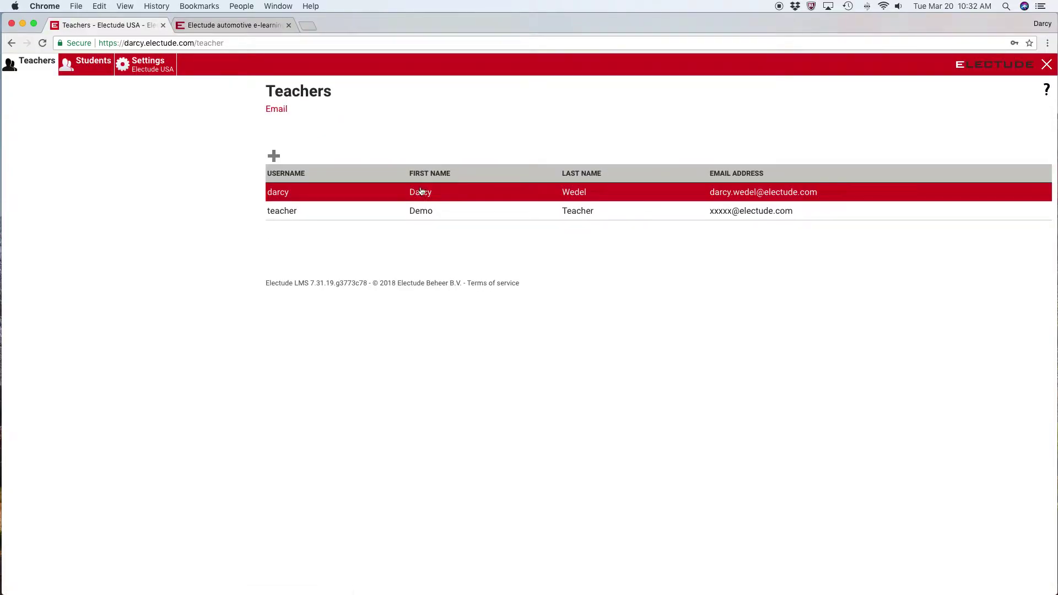
Go to Settings and show the Import & export page
left_click(158, 67)
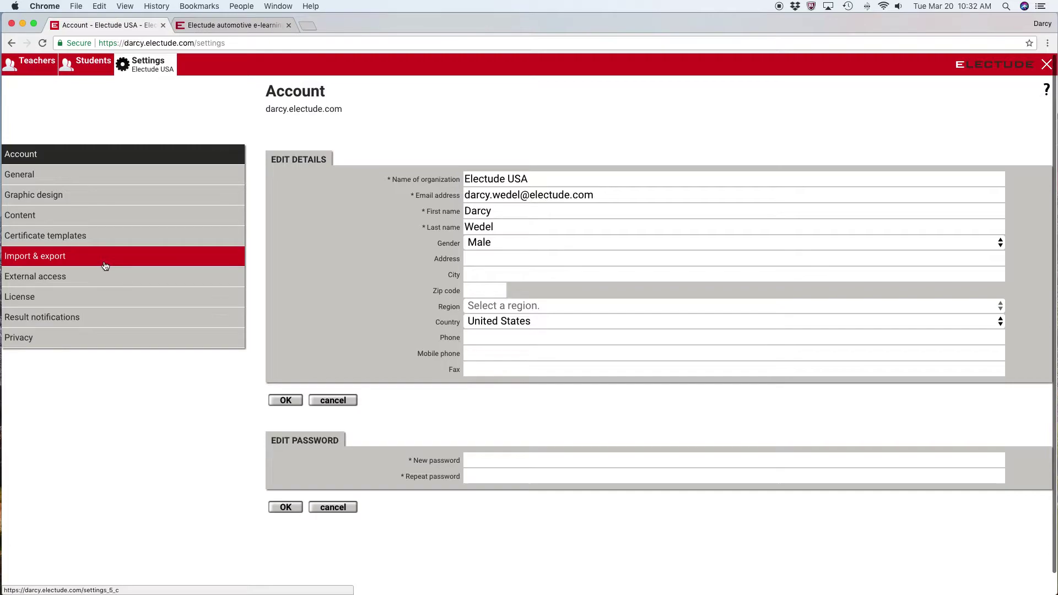
left_click(105, 266)
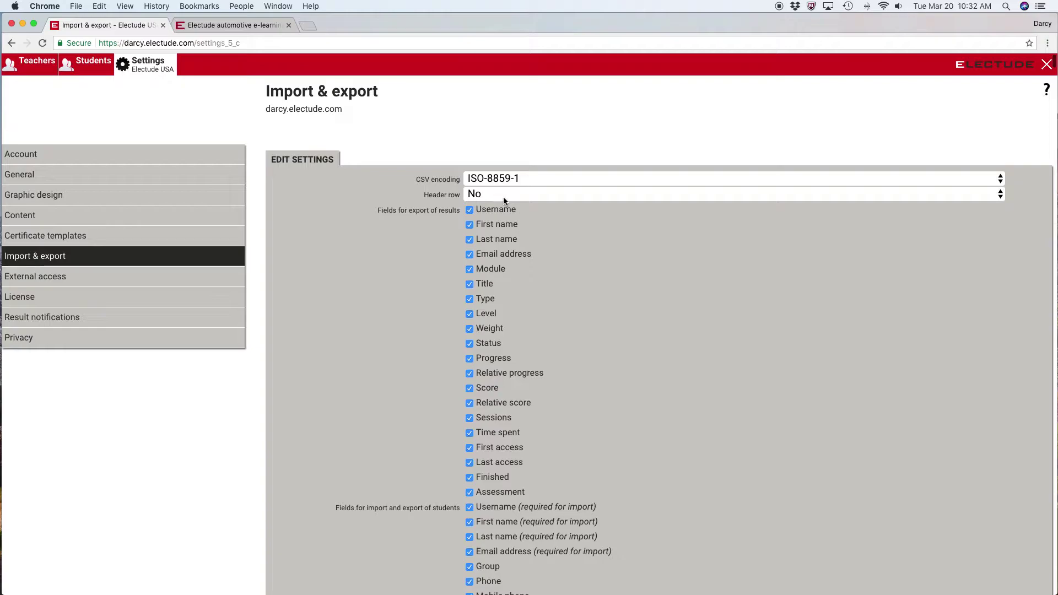
Set the CSV Header row option to Yes, then scroll to the student import fields
left_click(503, 199)
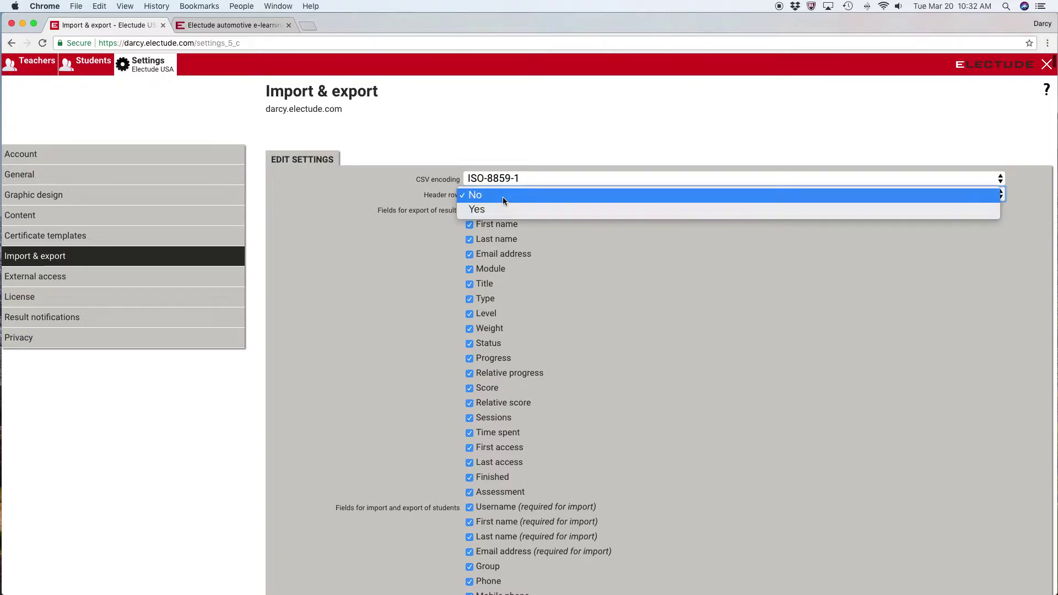
left_click(501, 208)
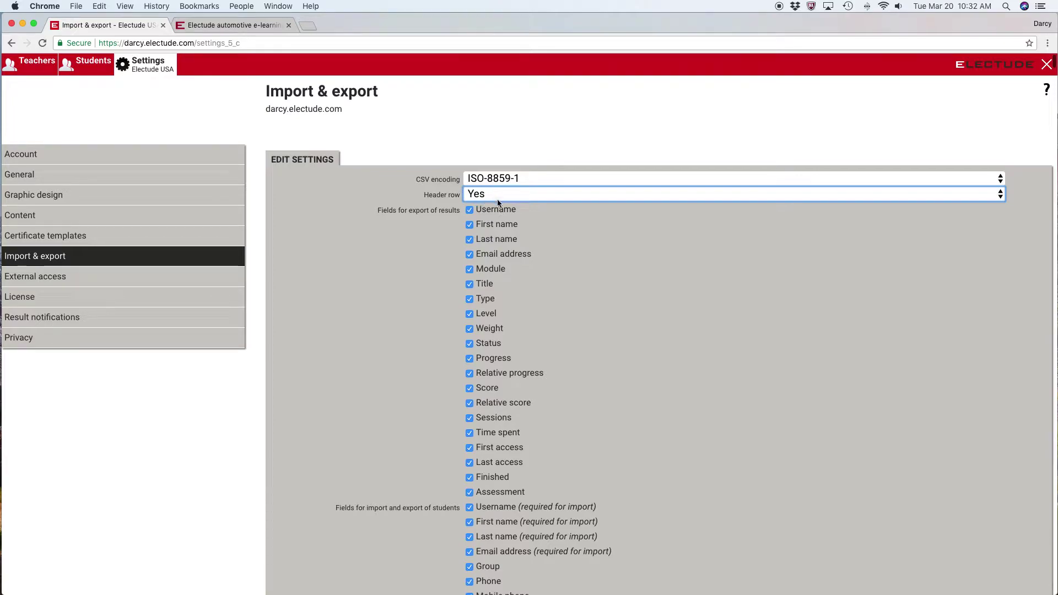
scroll(524, 214, "down", 3)
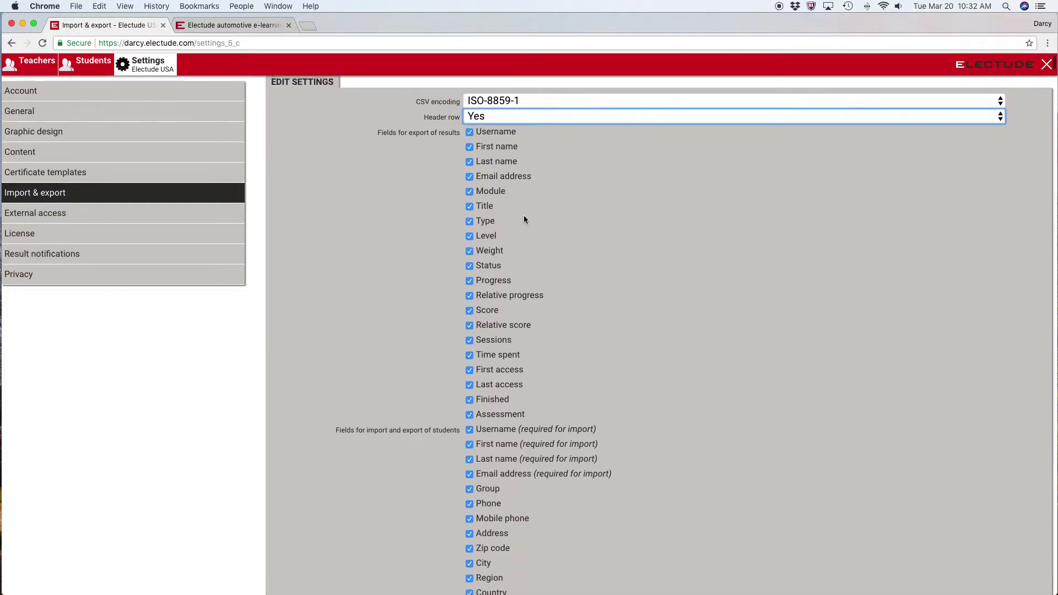
scroll(523, 215, "down", 5)
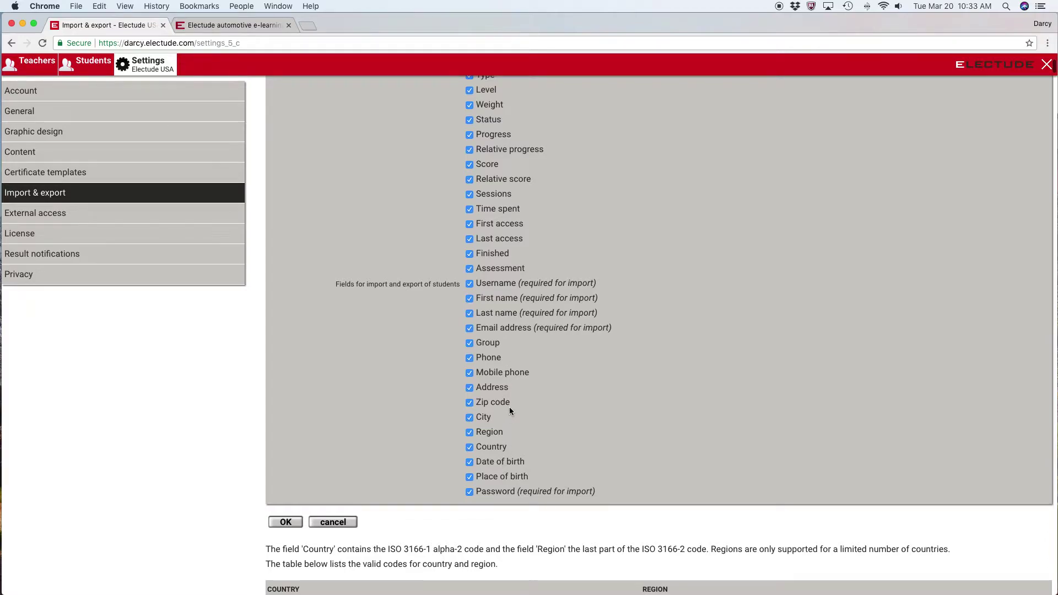
Uncheck Place of birth, Date of birth, Country, Region, City, Zip code, Address, Mobile phone and Phone
left_click(470, 477)
left_click(469, 462)
left_click(469, 447)
left_click(470, 432)
left_click(470, 417)
left_click(469, 403)
left_click(469, 388)
left_click(469, 373)
left_click(470, 358)
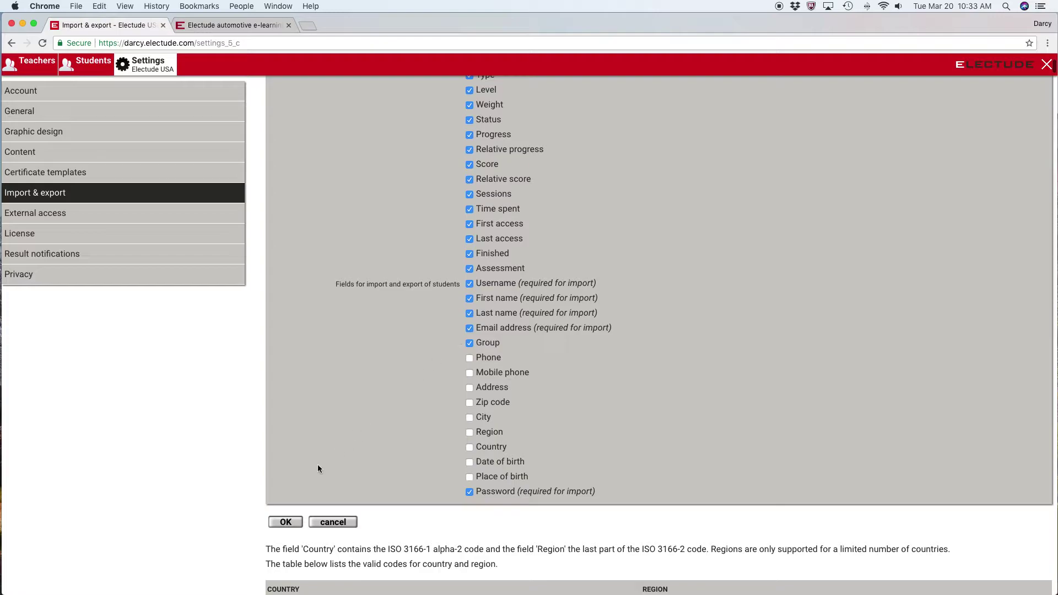
Confirm the import and export settings with OK and go to the Students list
scroll(348, 364, "up", 5)
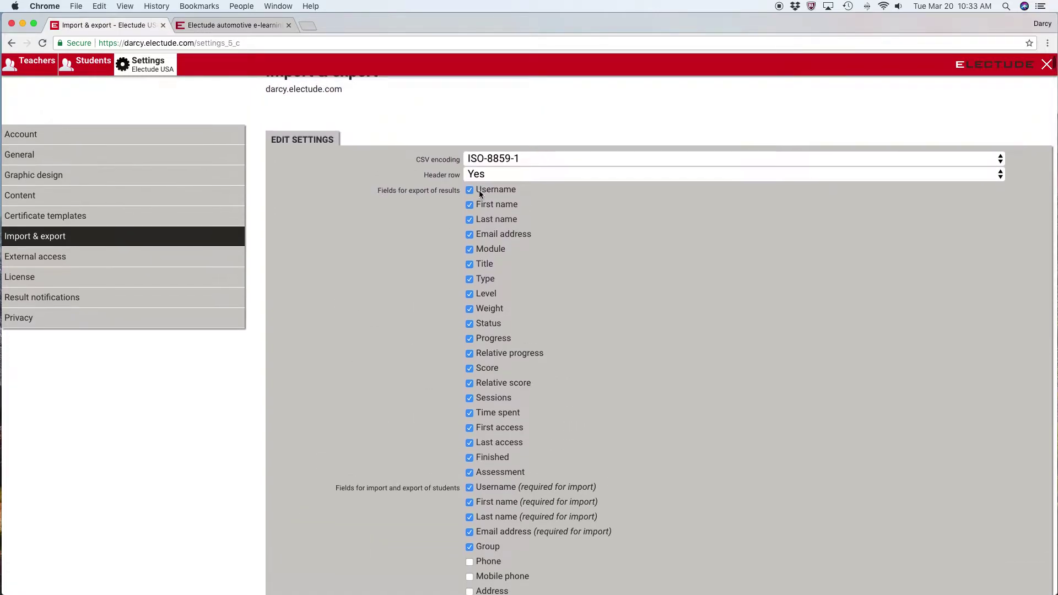
scroll(483, 188, "down", 5)
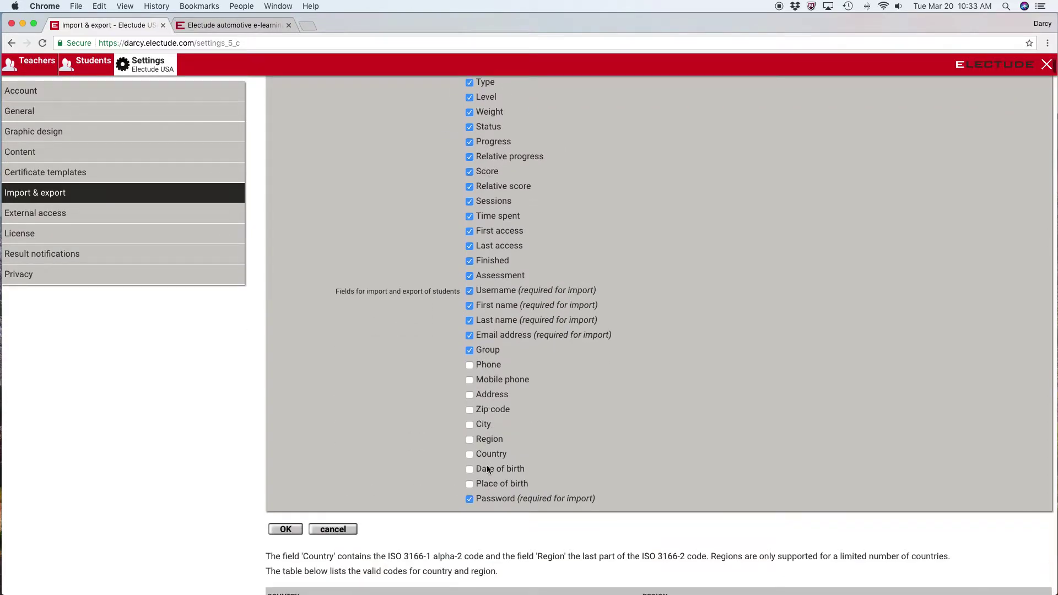
left_click(277, 533)
left_click(83, 65)
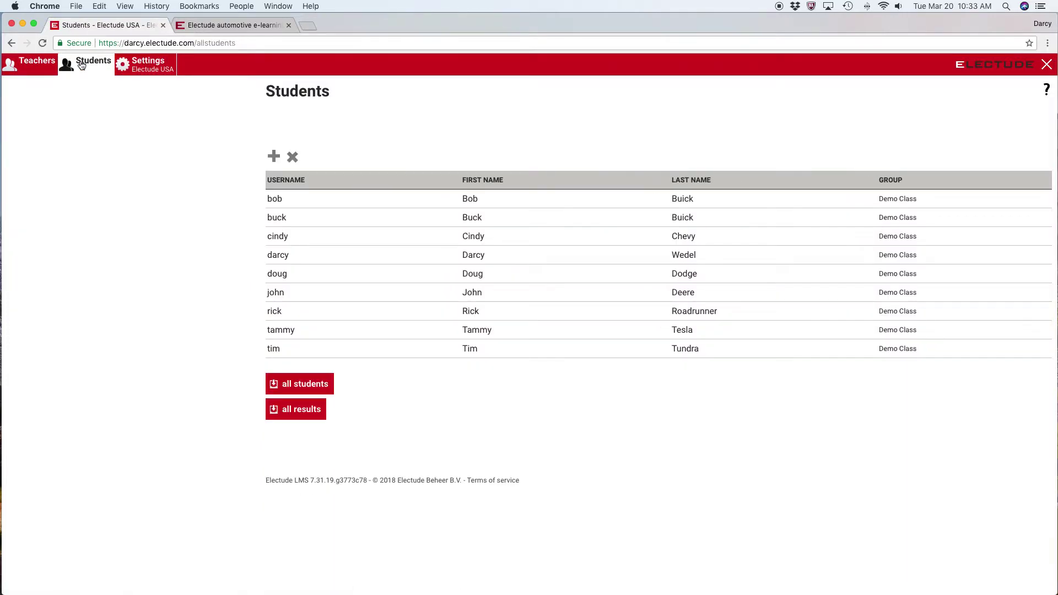
Open the New Students import form and place the enrollment spreadsheet beside it
left_click(273, 158)
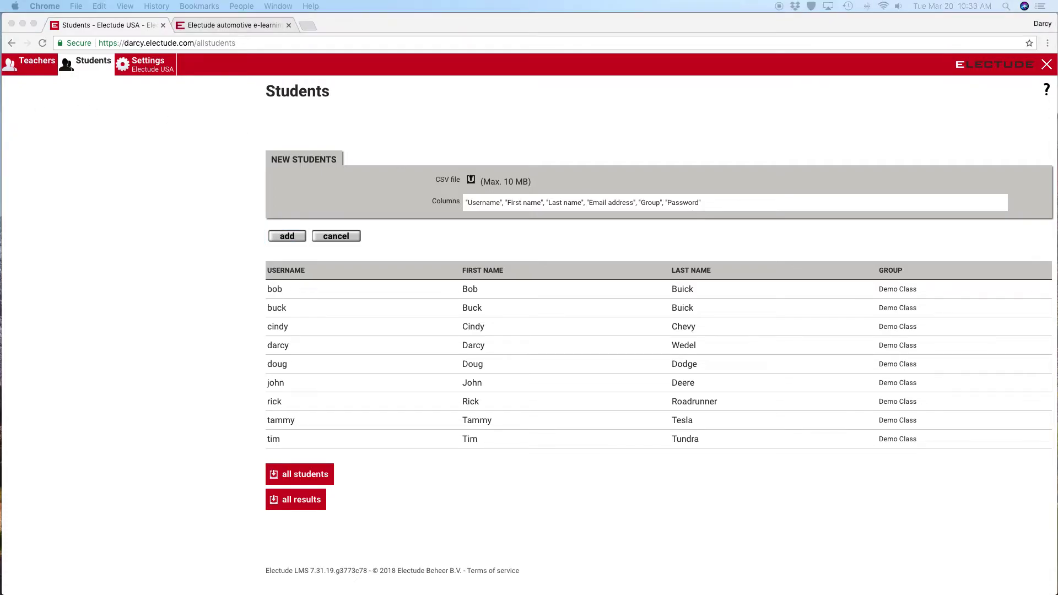
left_click_drag(99, 161, 841, 224)
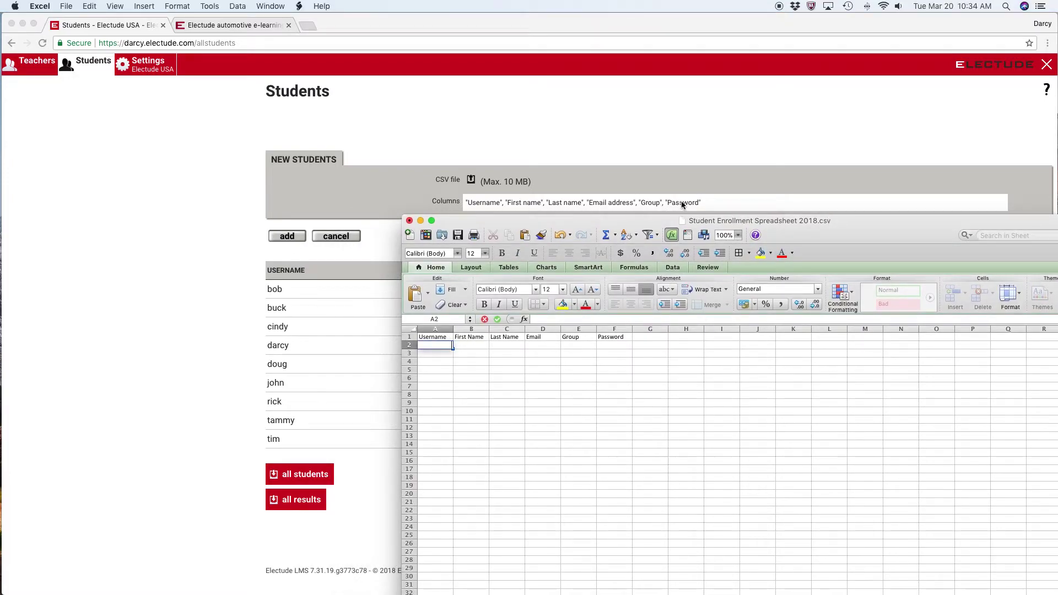
Fill row 2 with the first student's username, names, email, group Class A and password
left_click(437, 348)
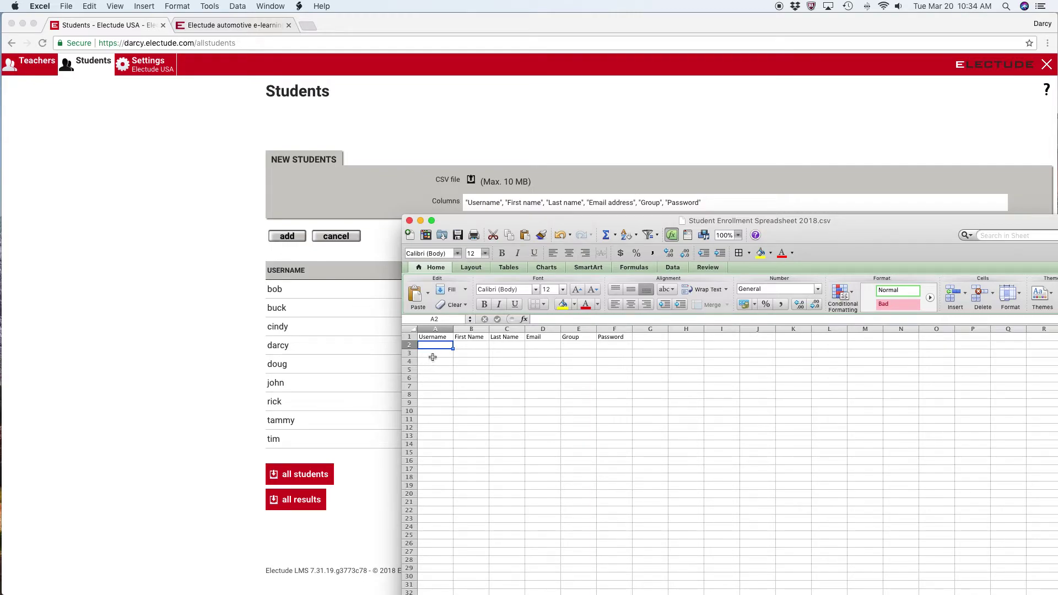
type("bob1")
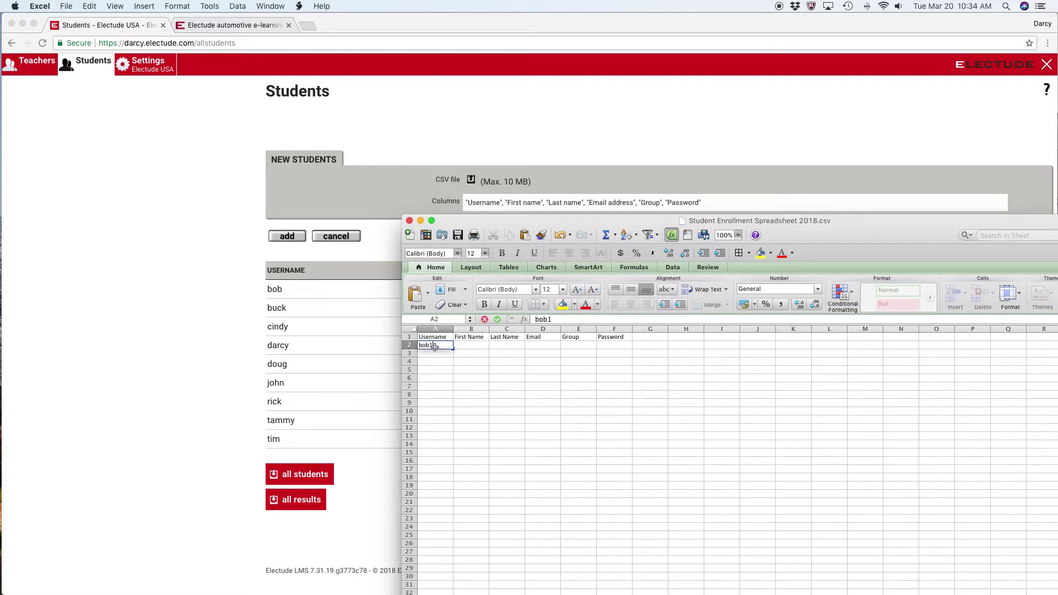
key("Tab")
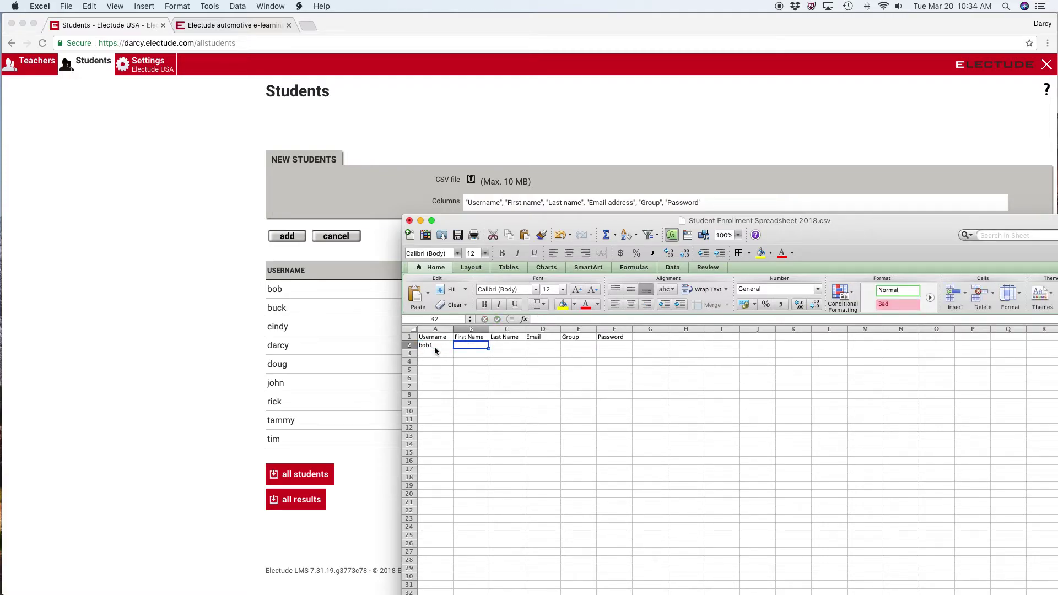
type("Bob")
key("Tab")
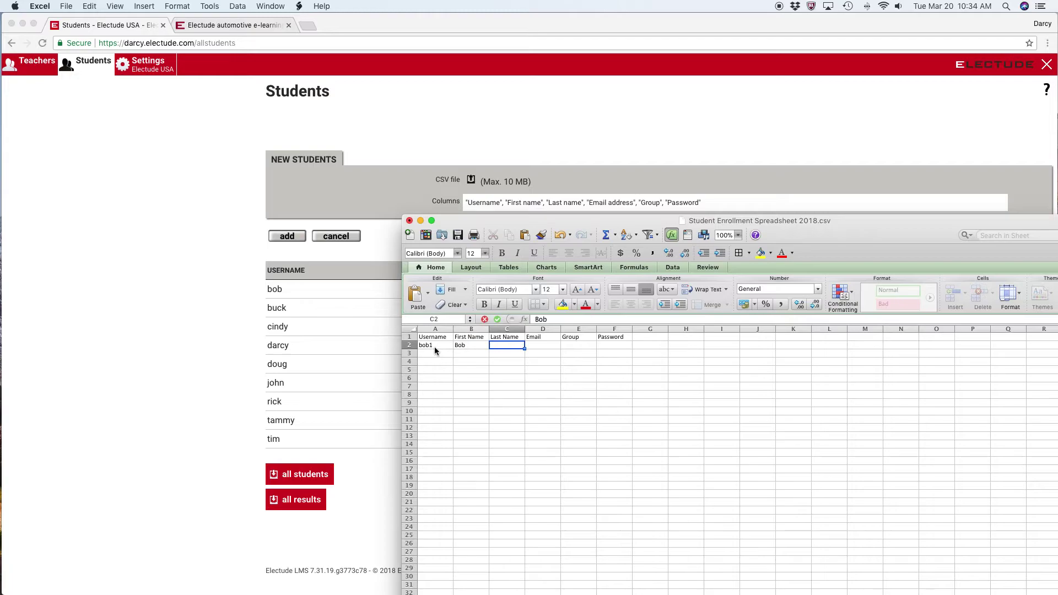
type("Smith")
key("Tab")
type("xxx")
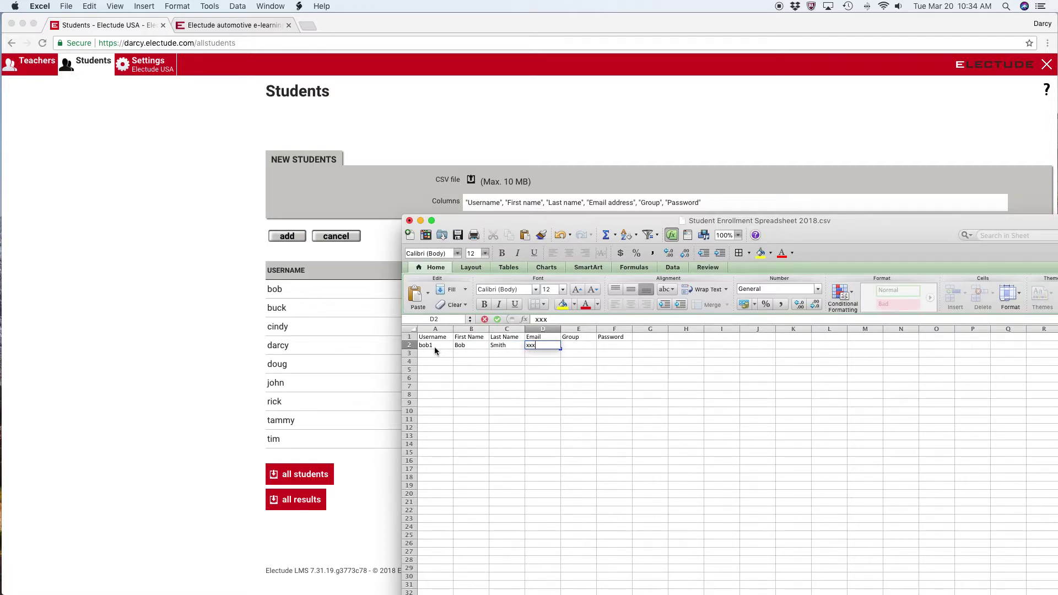
type("@electude.com")
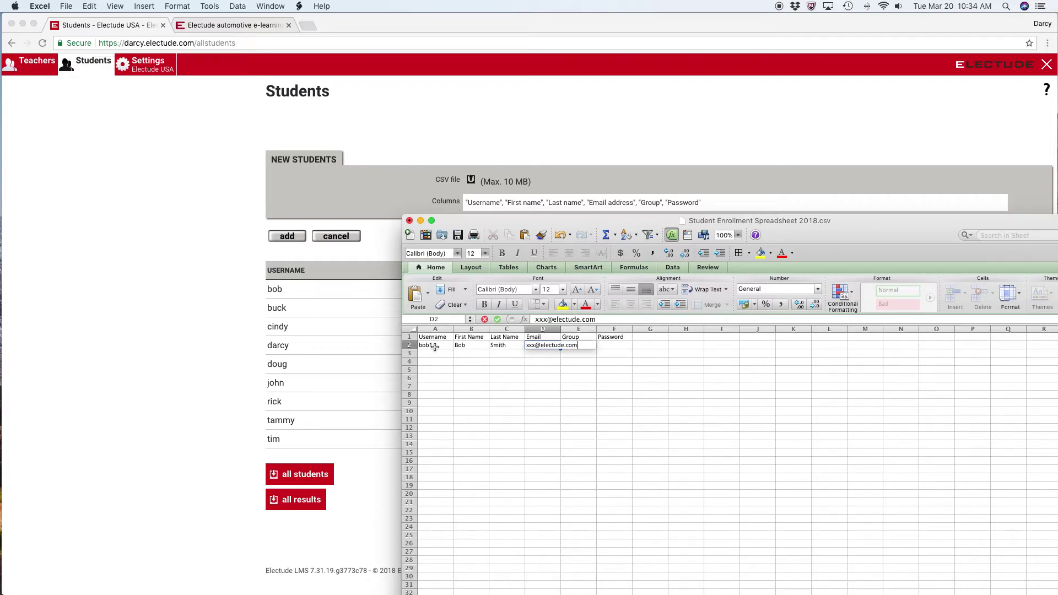
key("Tab")
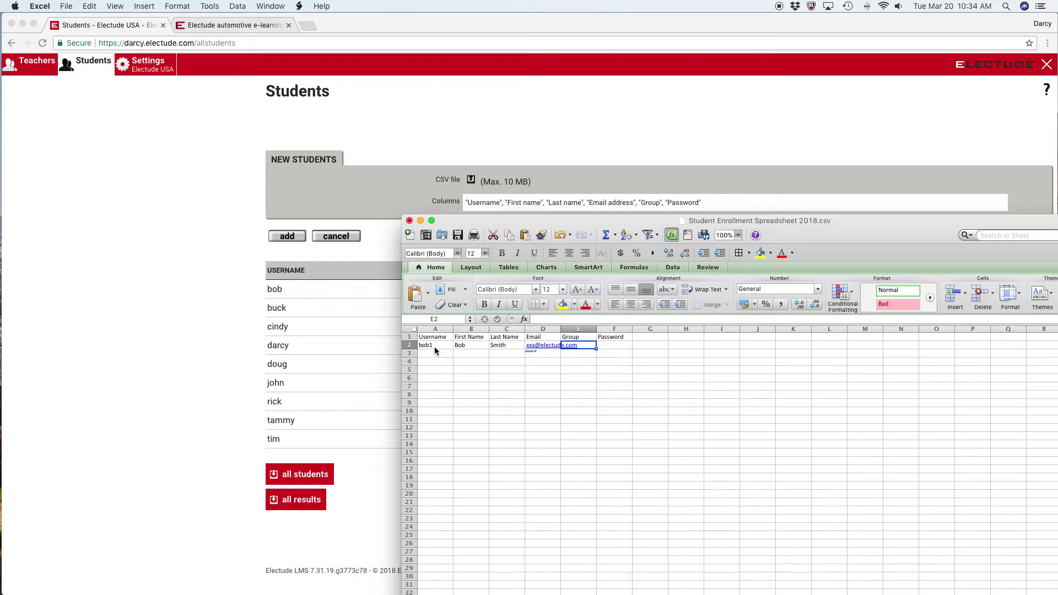
type("C")
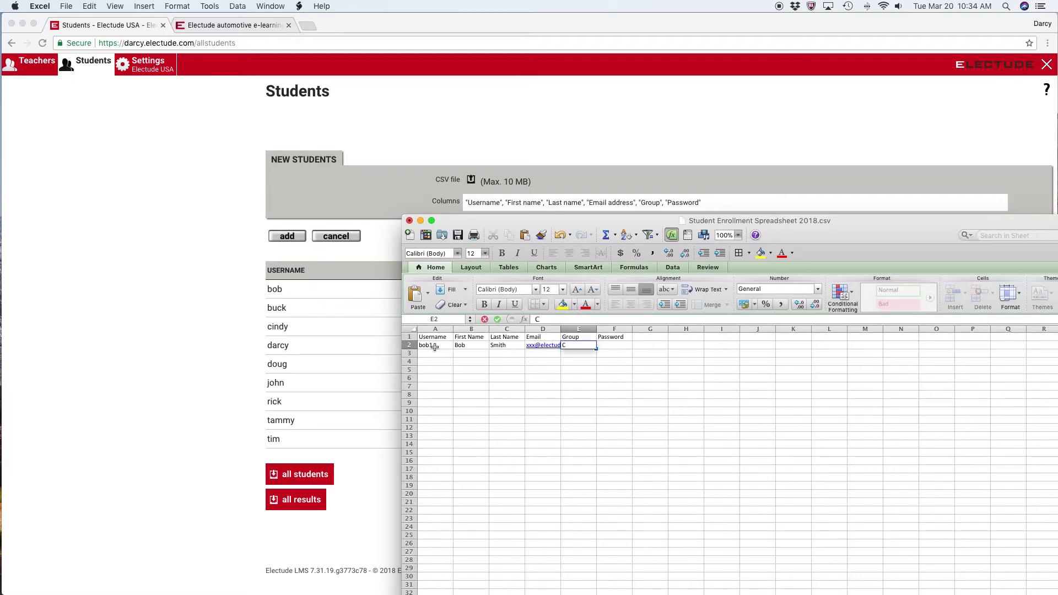
type("lass A")
key("Tab")
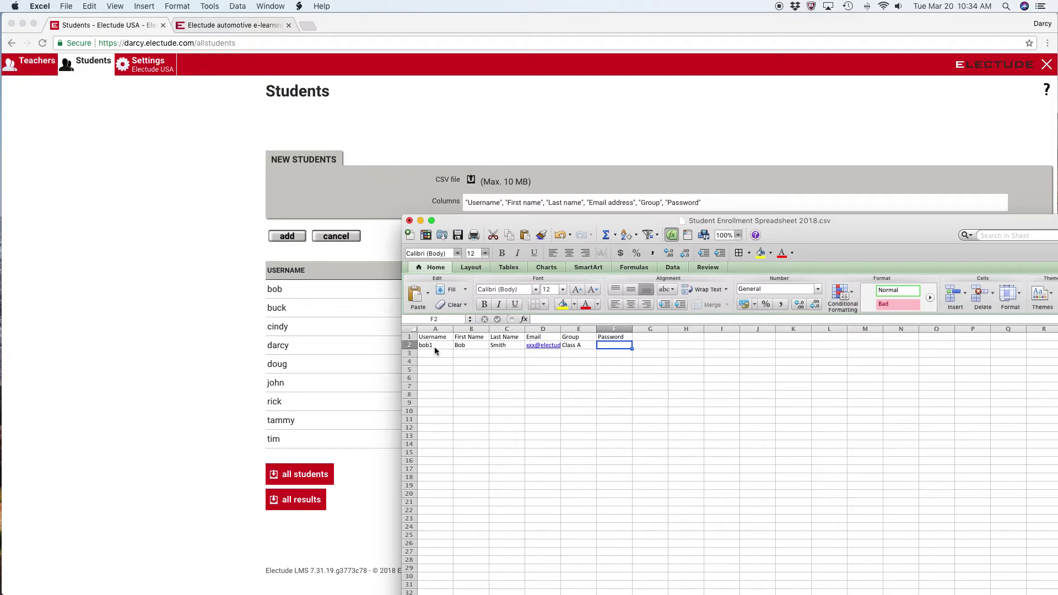
type("12")
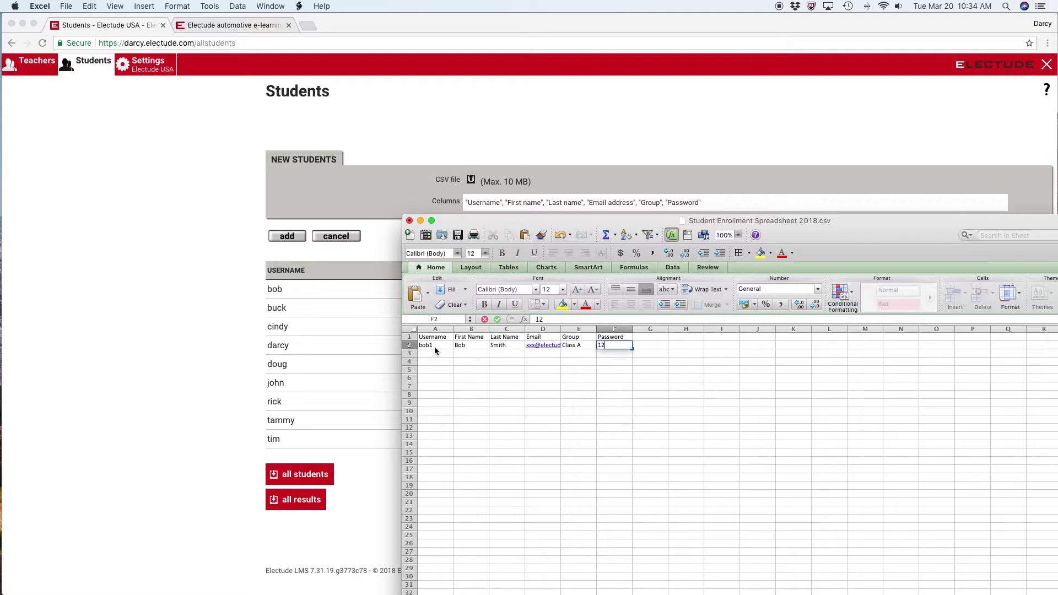
type("3456")
Fill row 3 with the second student's username, names, same-domain email, Class A and password
left_click(431, 353)
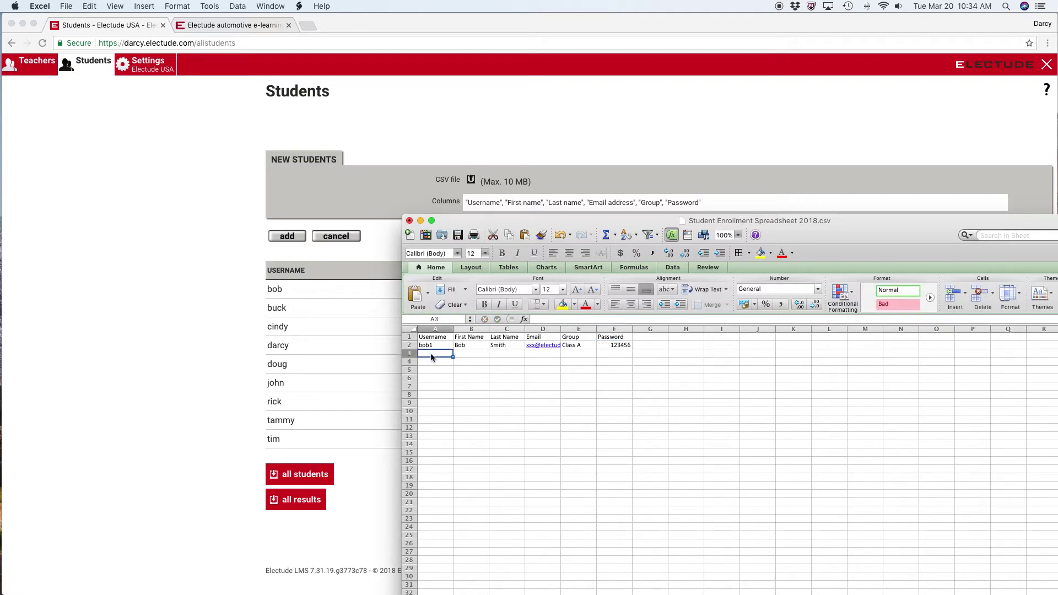
type("s")
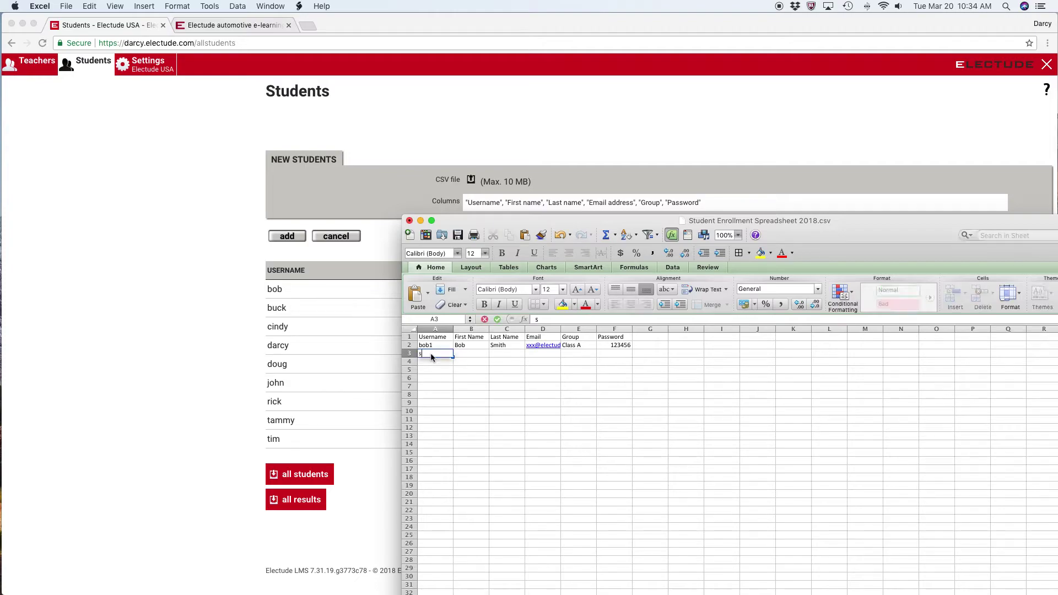
type("am1")
key("Tab")
type("Sam")
key("Tab")
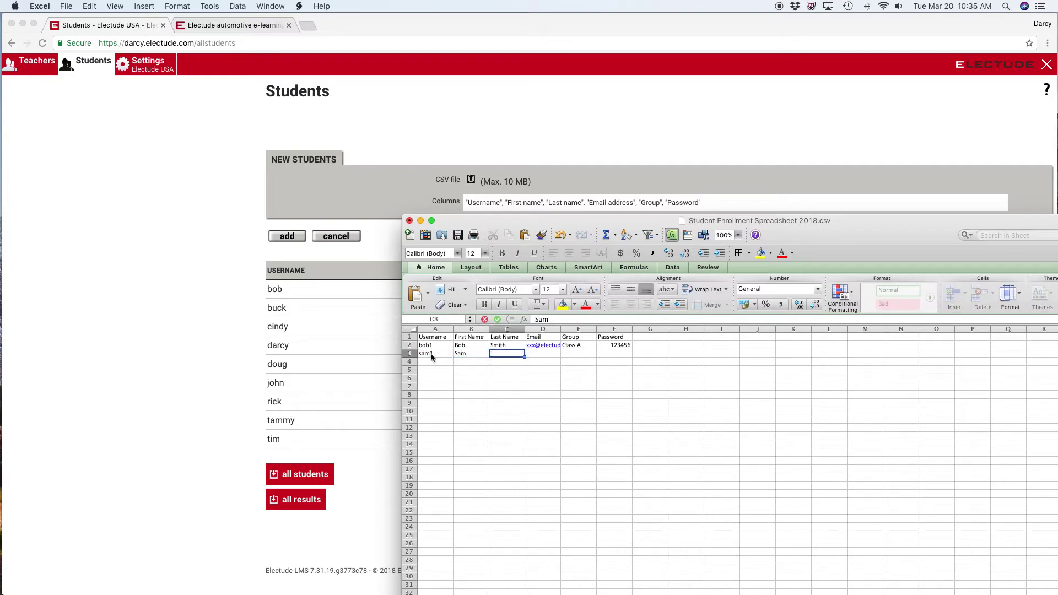
type("Smith")
key("Tab")
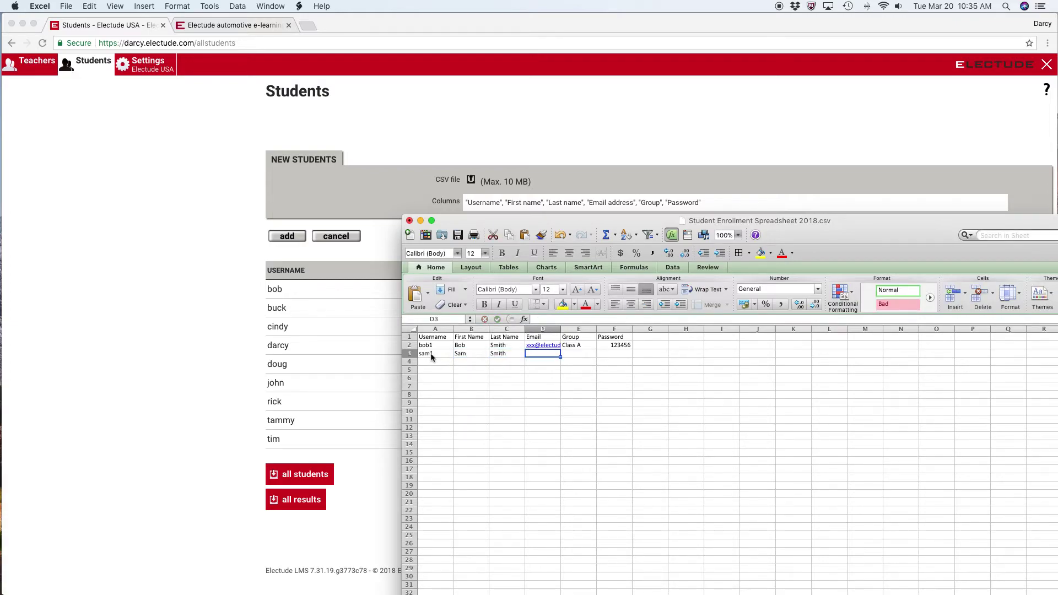
type("xxx")
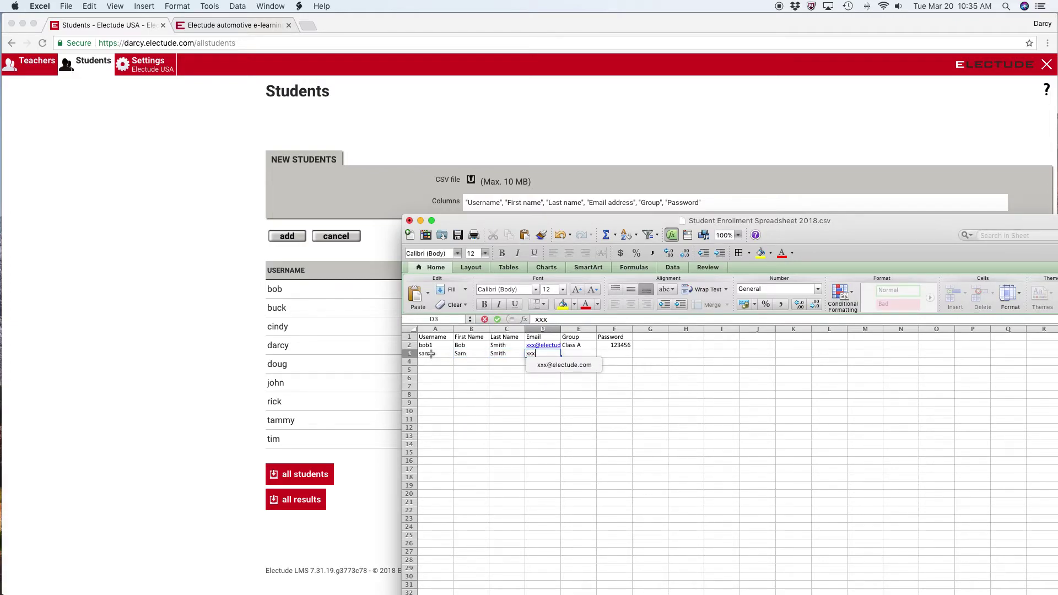
type("@electude.com")
key("Tab")
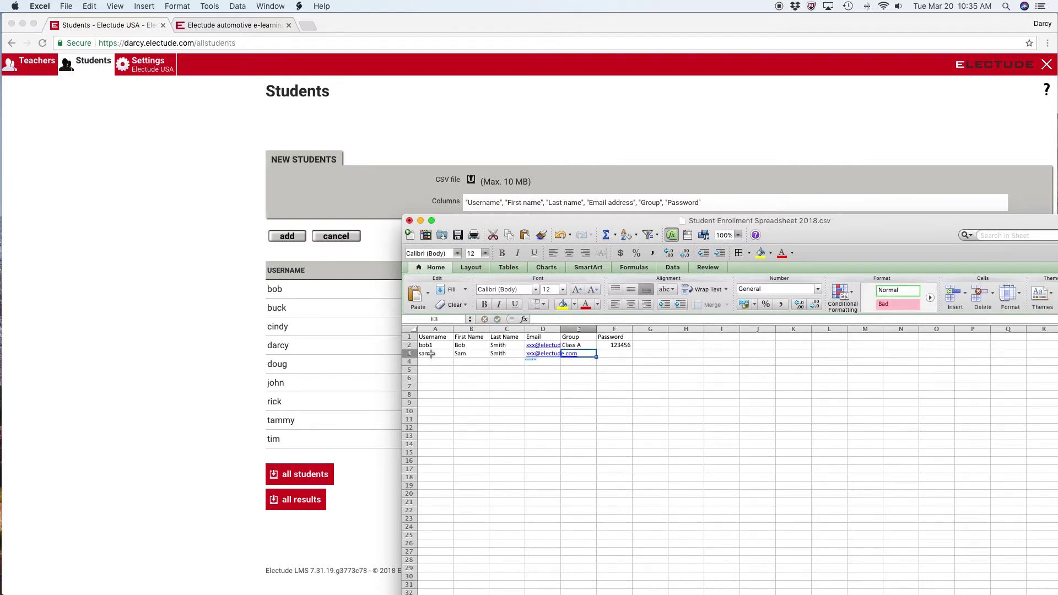
type("Cl")
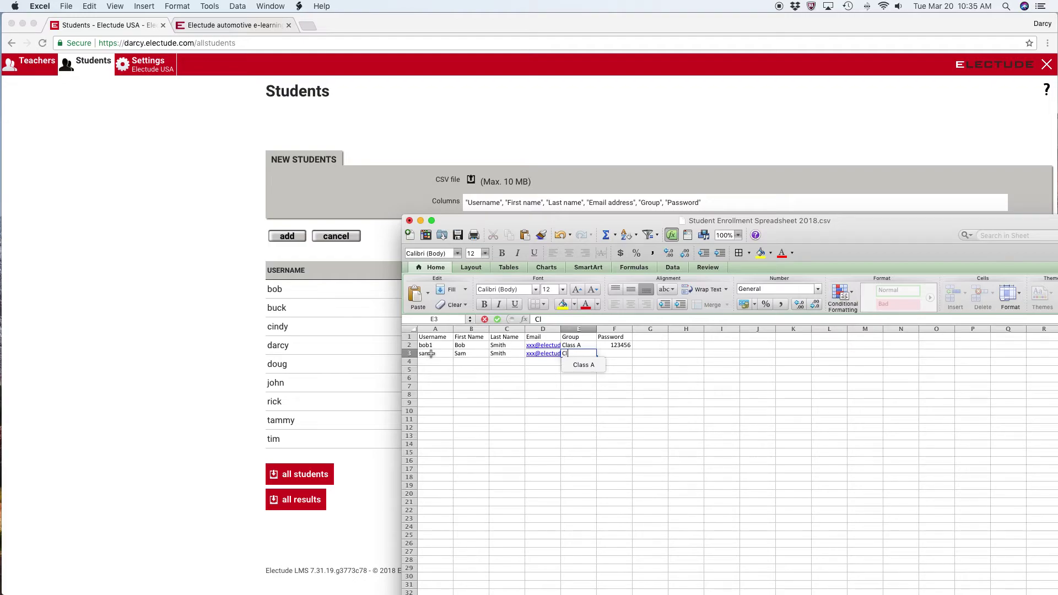
type("ass A")
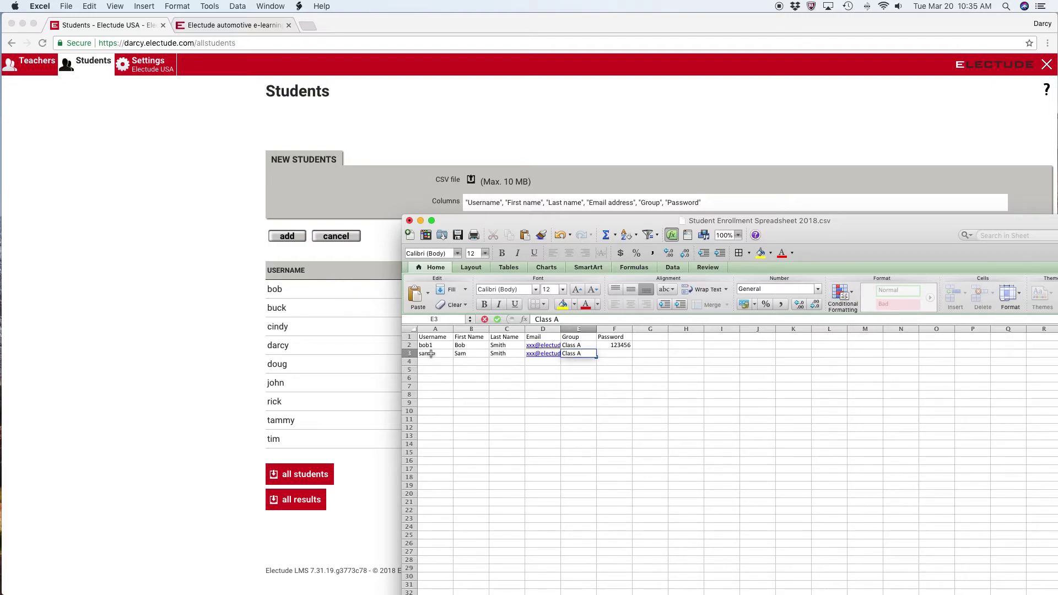
key("Tab")
type("12345")
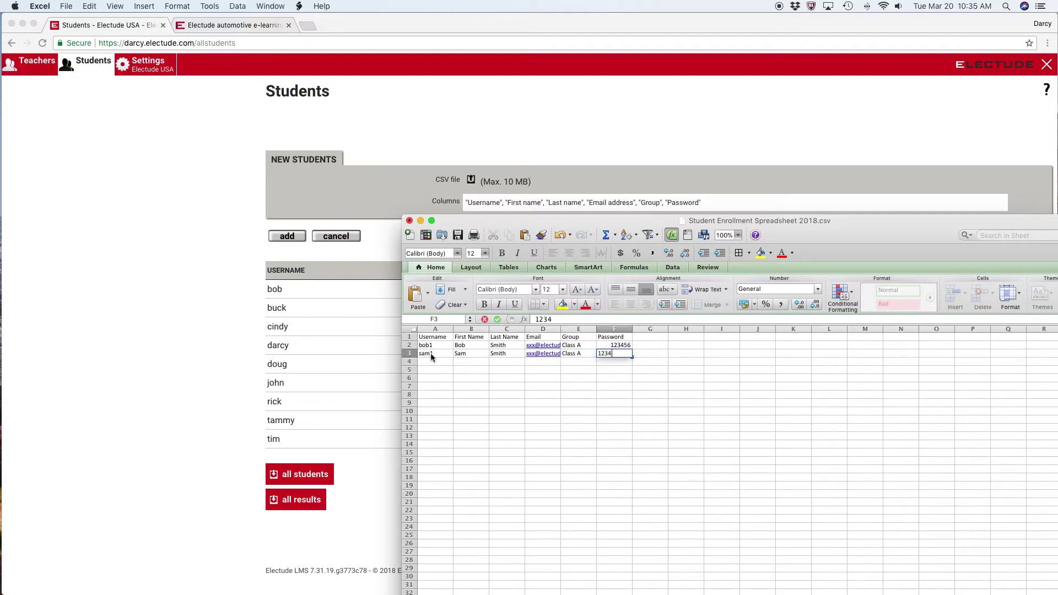
left_click(440, 418)
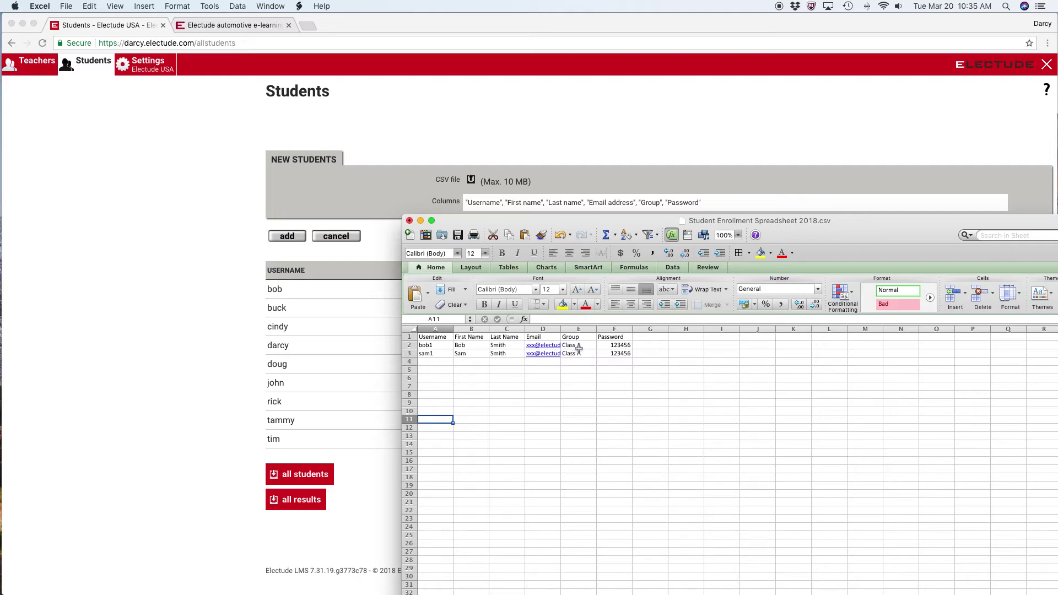
left_click(582, 353)
double_click(585, 353)
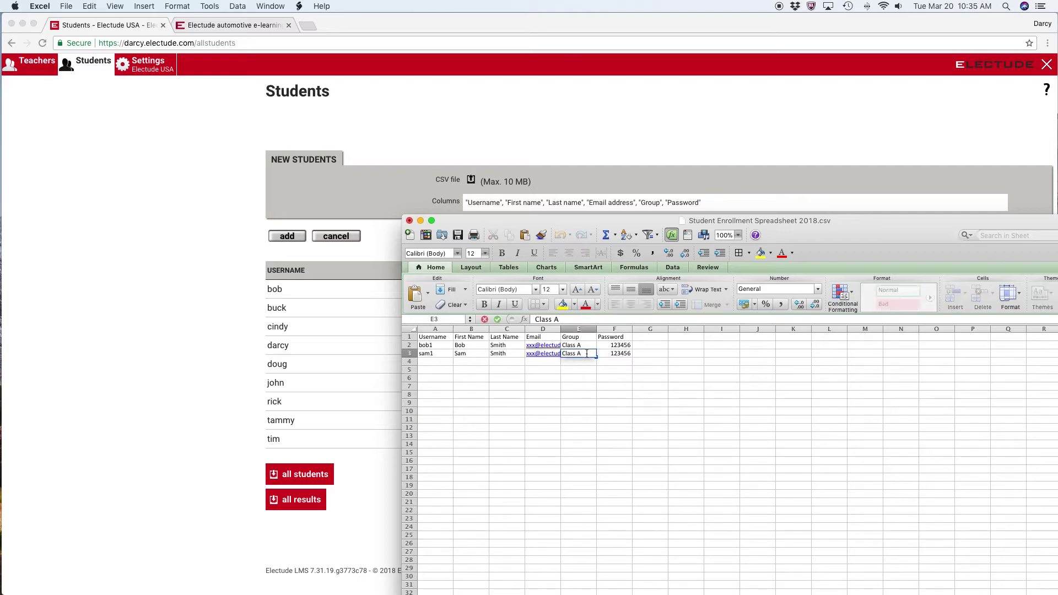
key("BackSpace")
type("a")
left_click(587, 369)
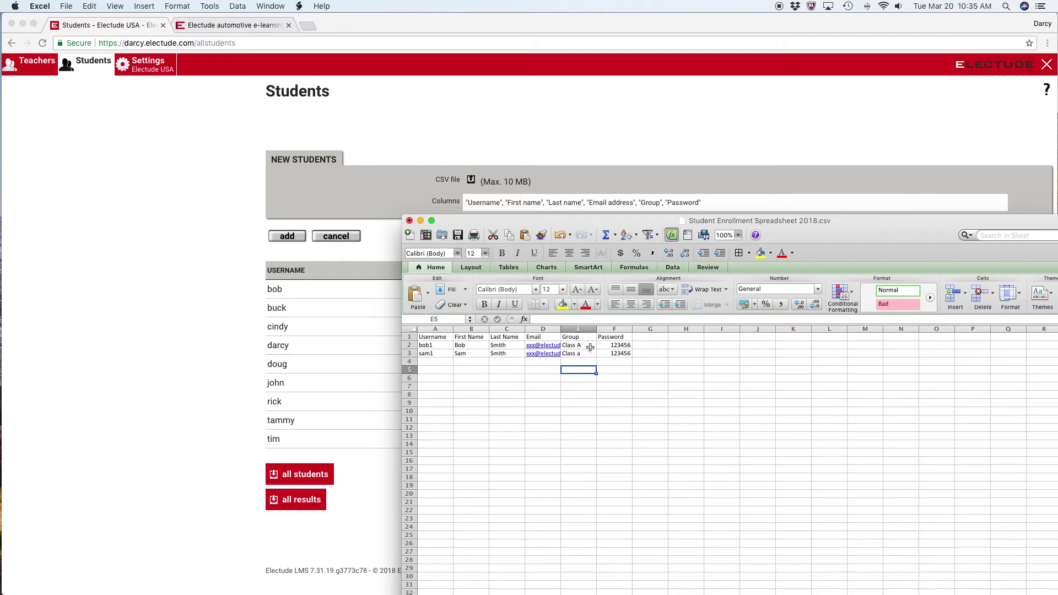
left_click(590, 353)
double_click(590, 353)
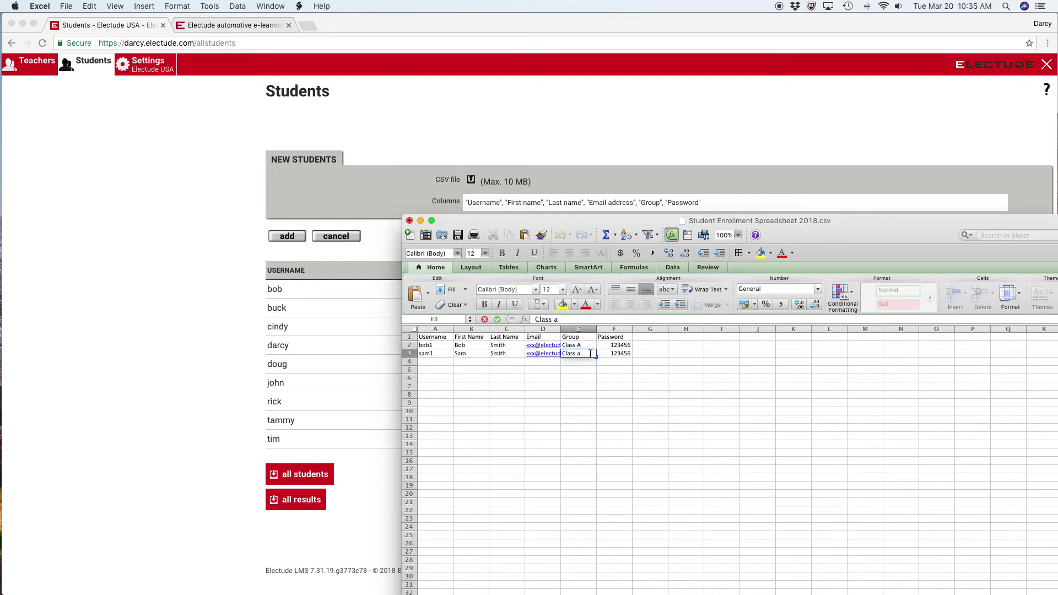
key("BackSpace")
type("A")
left_click(578, 403)
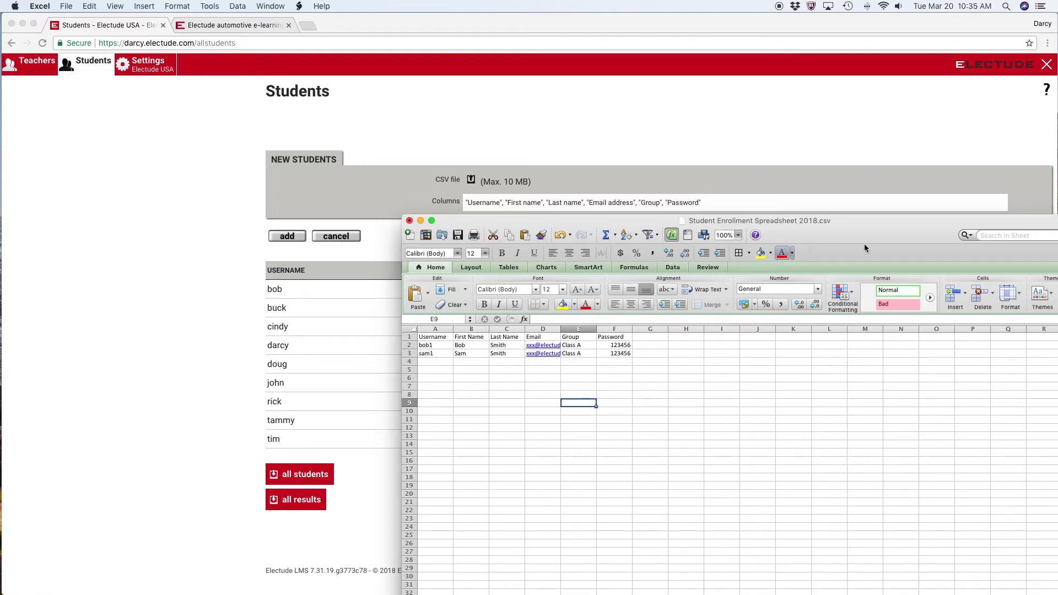
Save the sheet to the Desktop as 'Student Enrollment Class A' in Comma Separated Values format
left_click(66, 7)
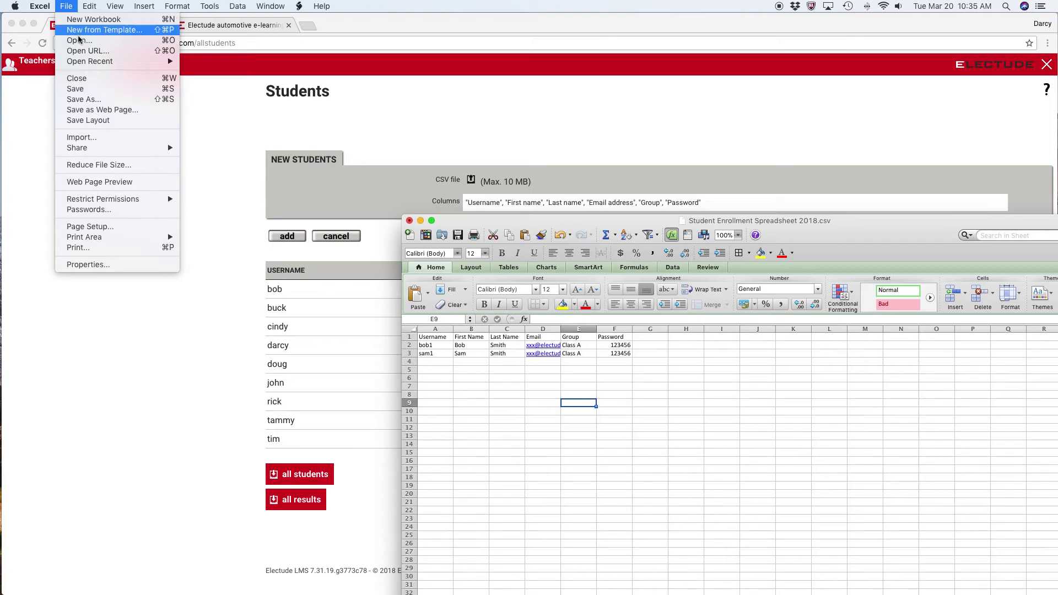
left_click(92, 99)
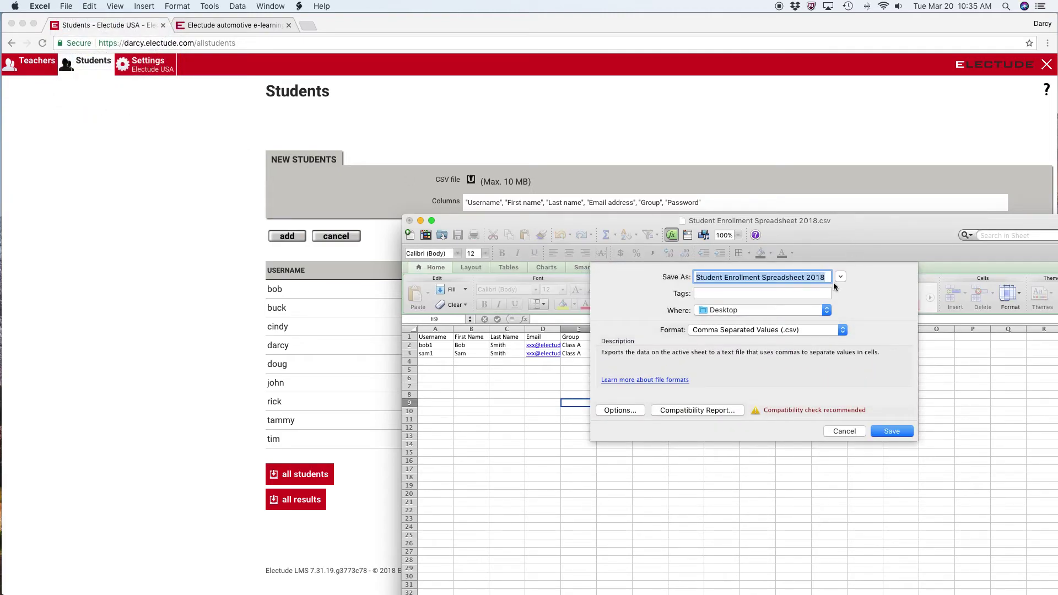
left_click(826, 277)
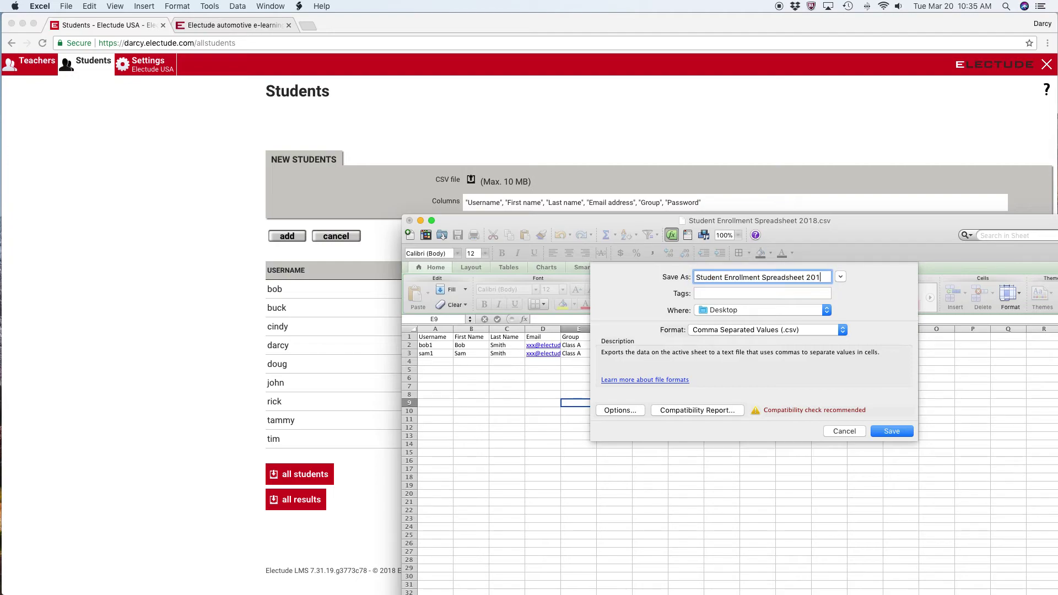
key("BackSpace")
key("BackSpace")
key("BackSpace")
key("BackSpace")
key("BackSpace")
key("BackSpace")
key("BackSpace")
key("BackSpace")
key("BackSpace")
key("BackSpace")
key("BackSpace")
key("BackSpace")
key("BackSpace")
key("BackSpace")
left_click(898, 431)
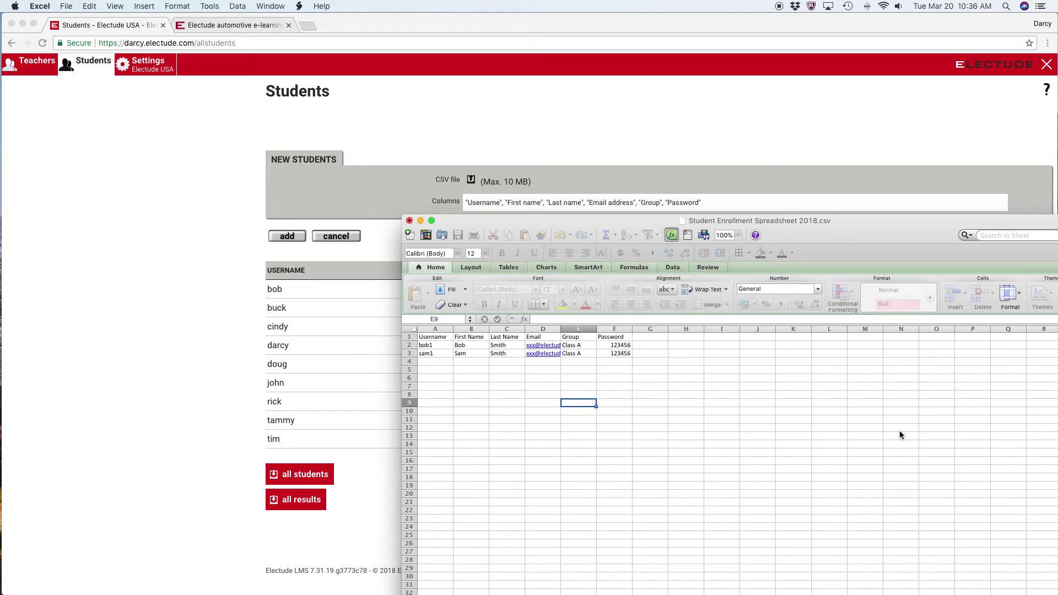
Keep the CSV format, then close the workbook after saving Student Enrollment Class A.csv
left_click(621, 339)
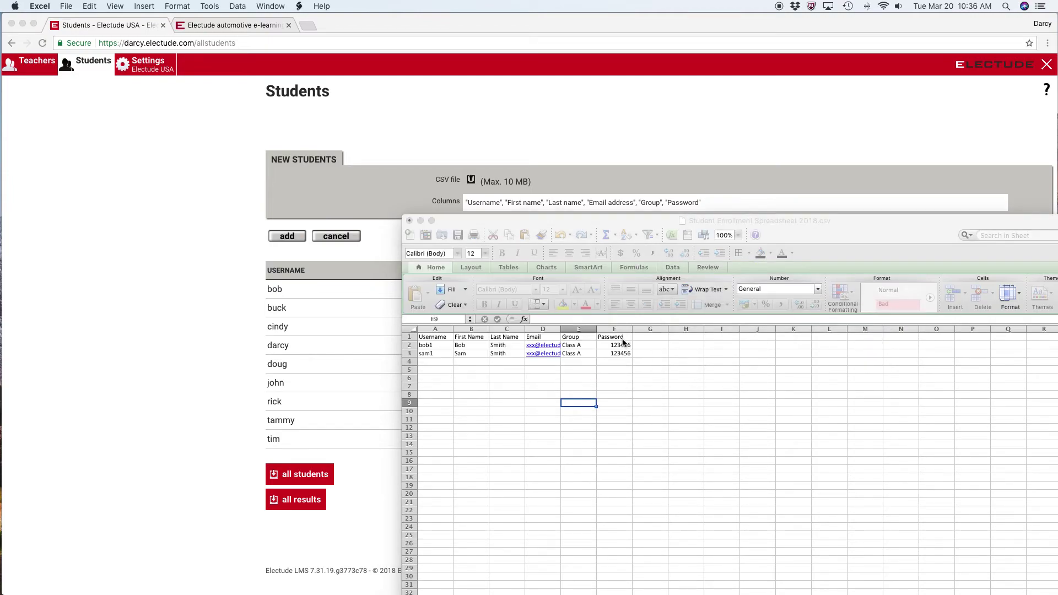
left_click(410, 222)
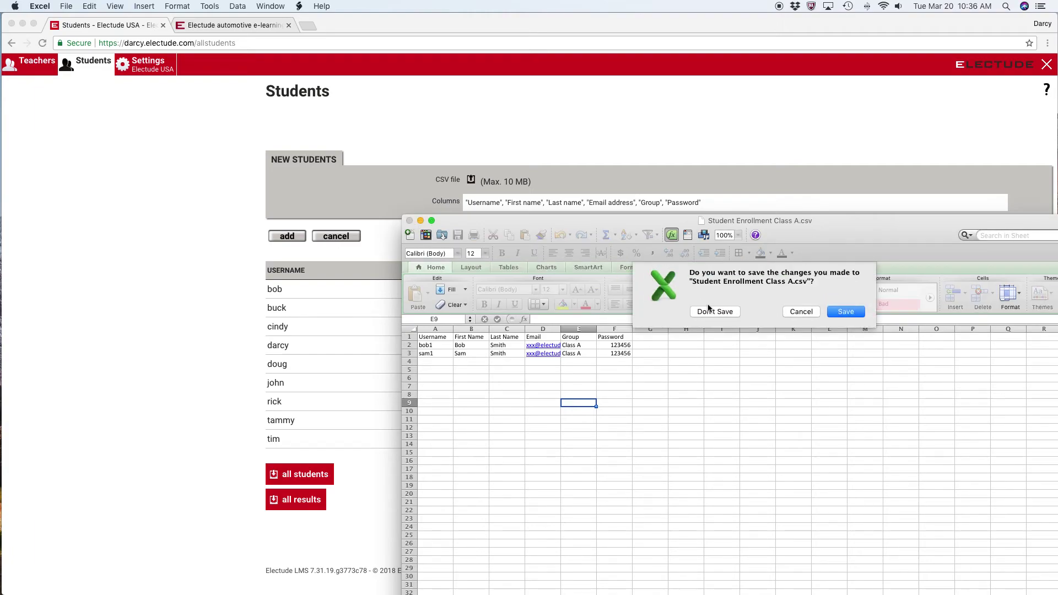
left_click(857, 312)
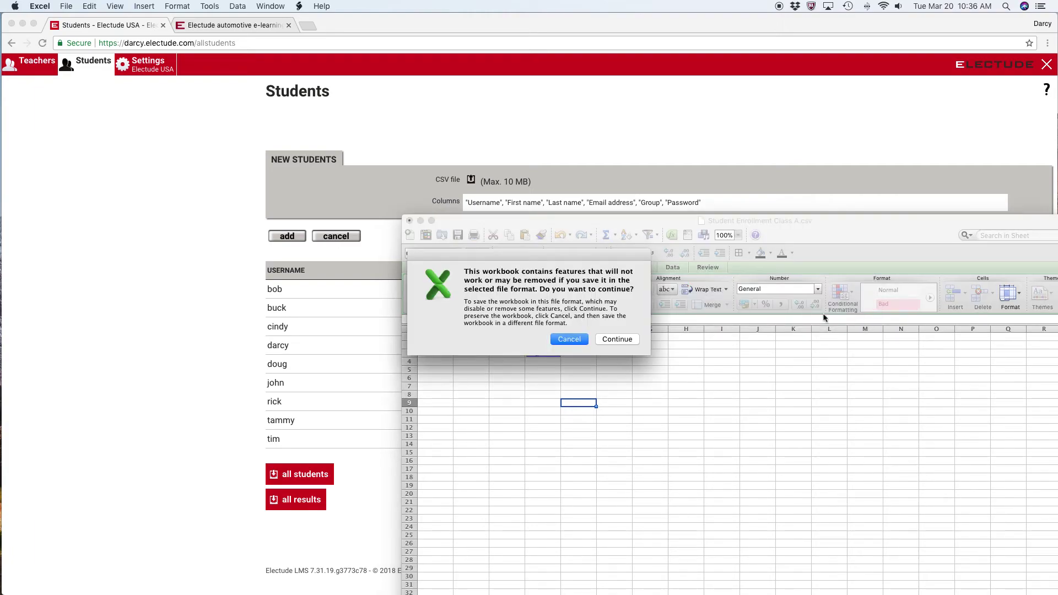
left_click(616, 338)
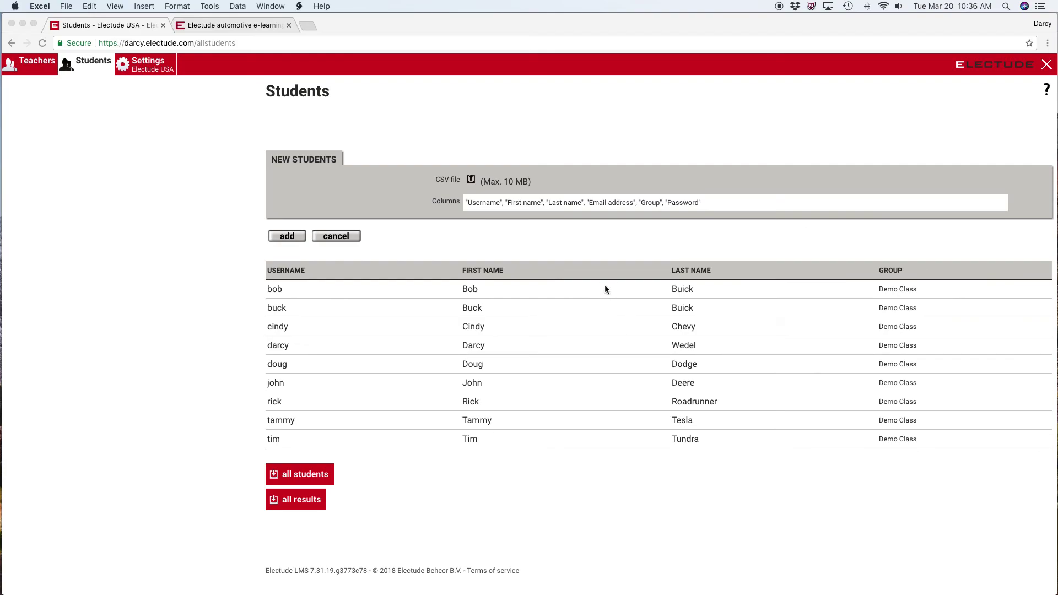
Attach Student Enrollment Class A.csv from the Desktop as the import's CSV file
left_click(471, 183)
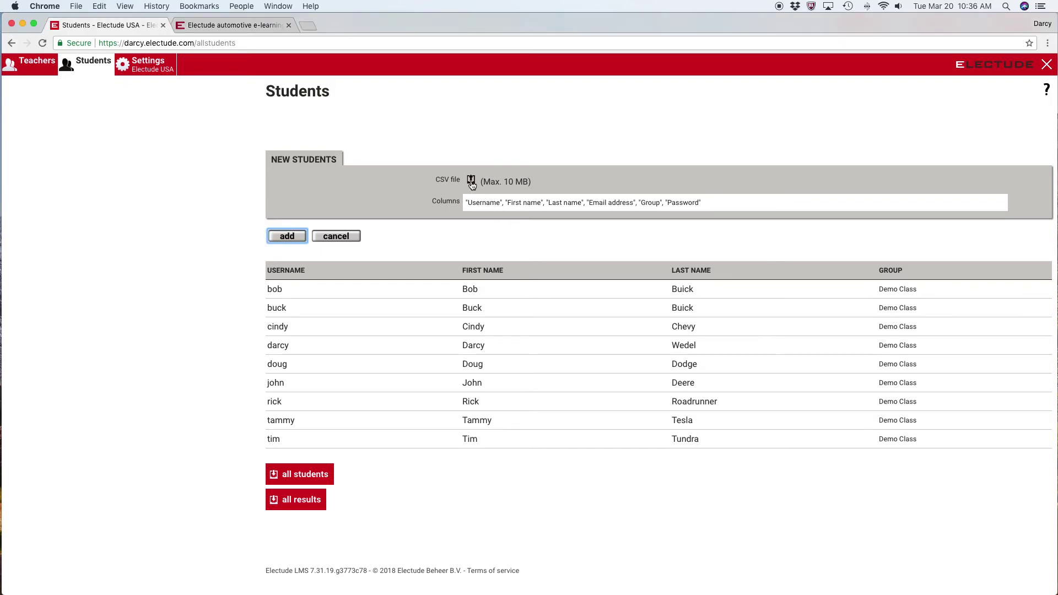
left_click(471, 183)
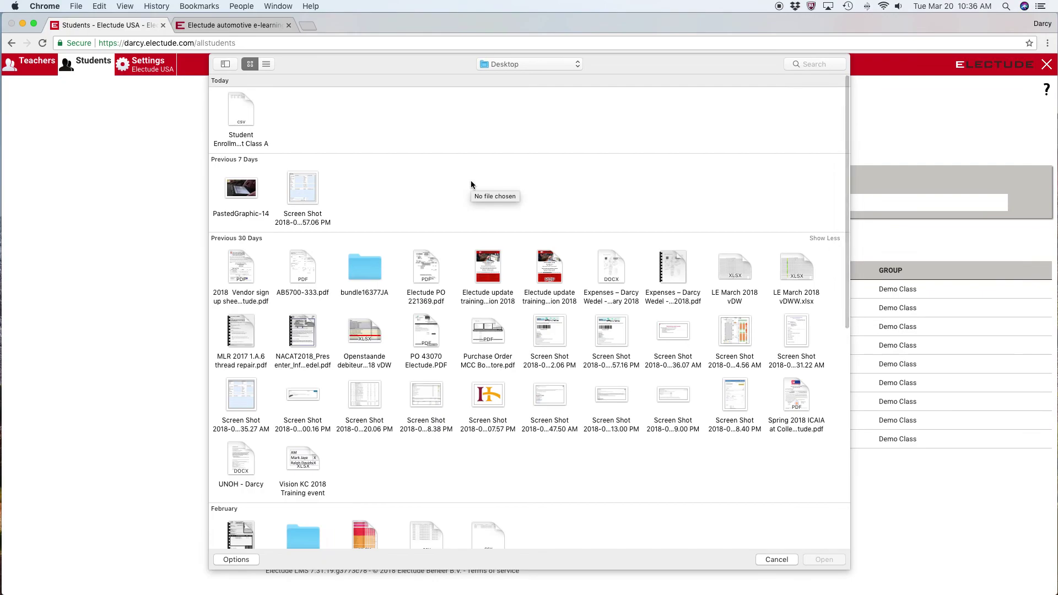
double_click(240, 117)
left_click(241, 117)
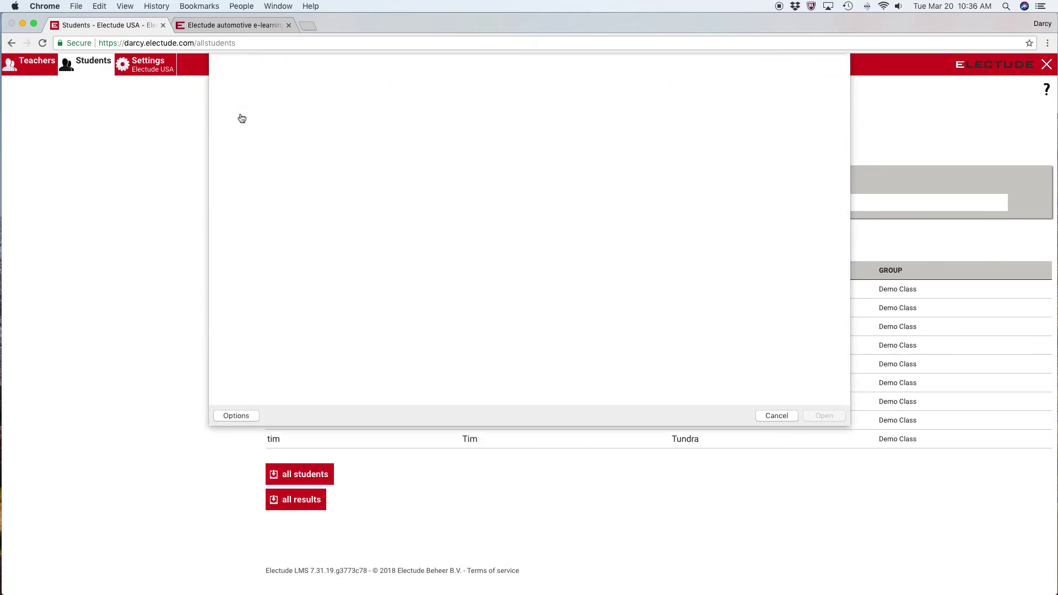
double_click(241, 117)
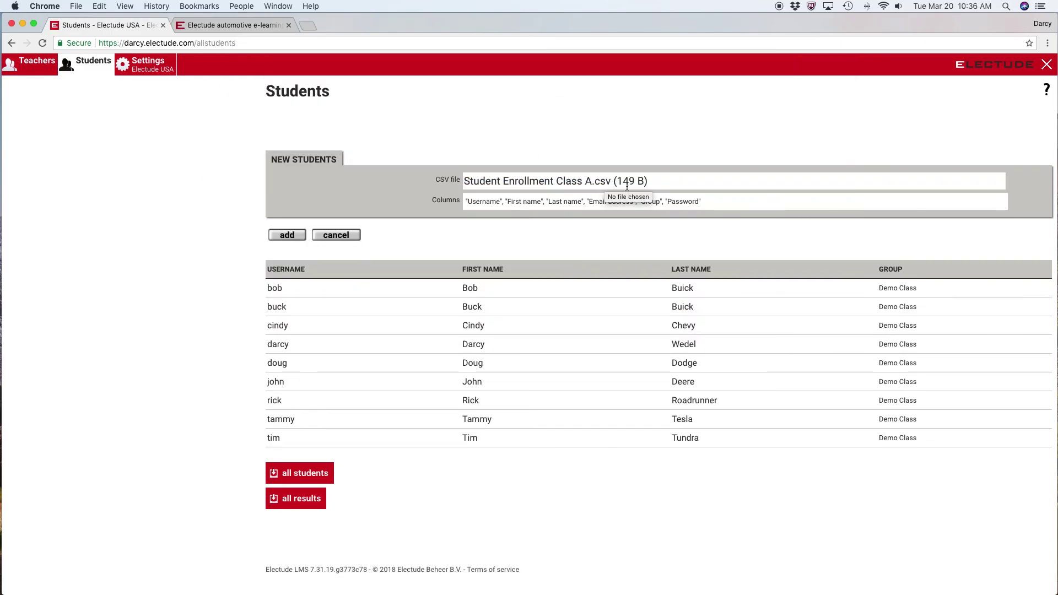
Add the two students from the CSV, dismiss the '2 students imported' alert, and exit administration
left_click(295, 235)
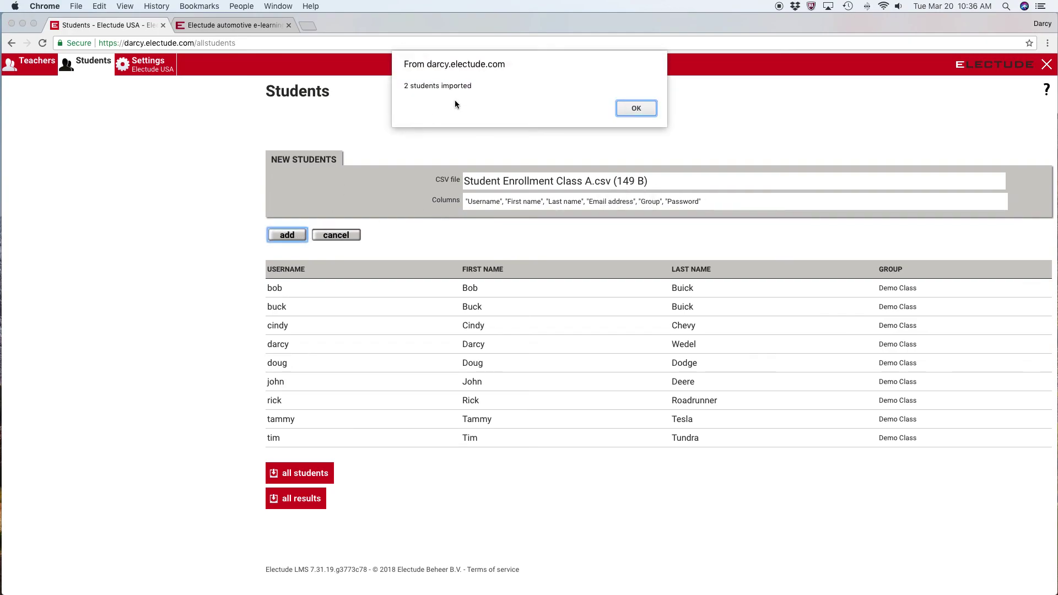
left_click(650, 110)
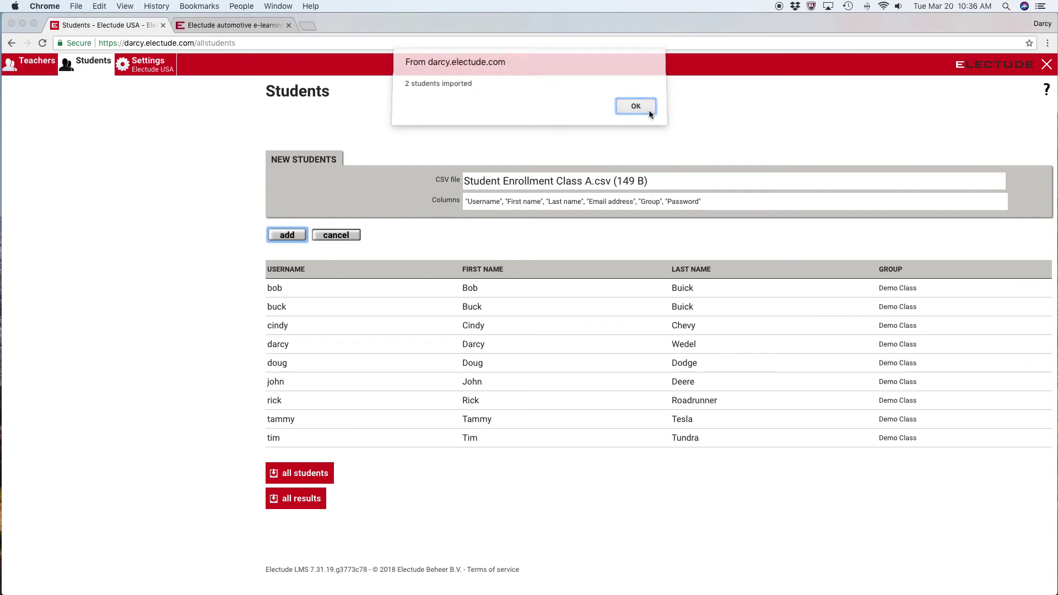
left_click(1047, 65)
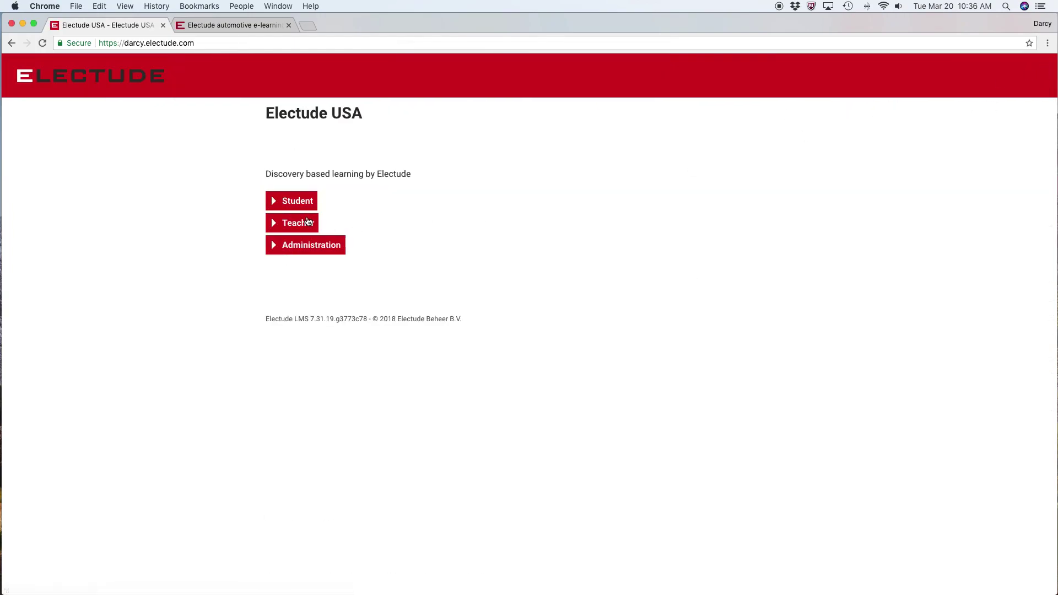
Sign in as a teacher with the teacher's username and password to reach the All students list
left_click(305, 229)
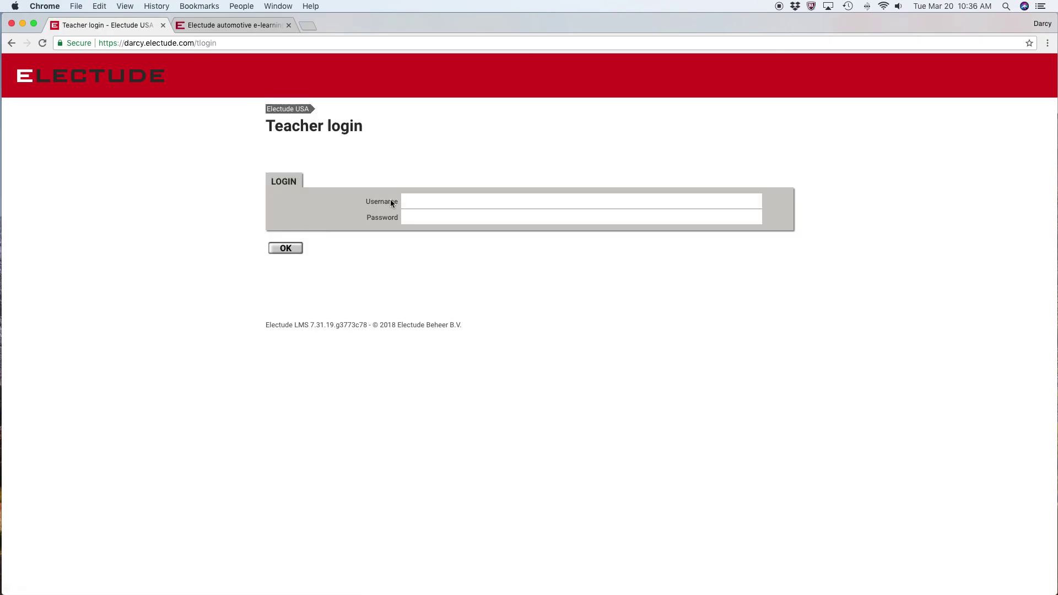
left_click(426, 198)
type("darcy")
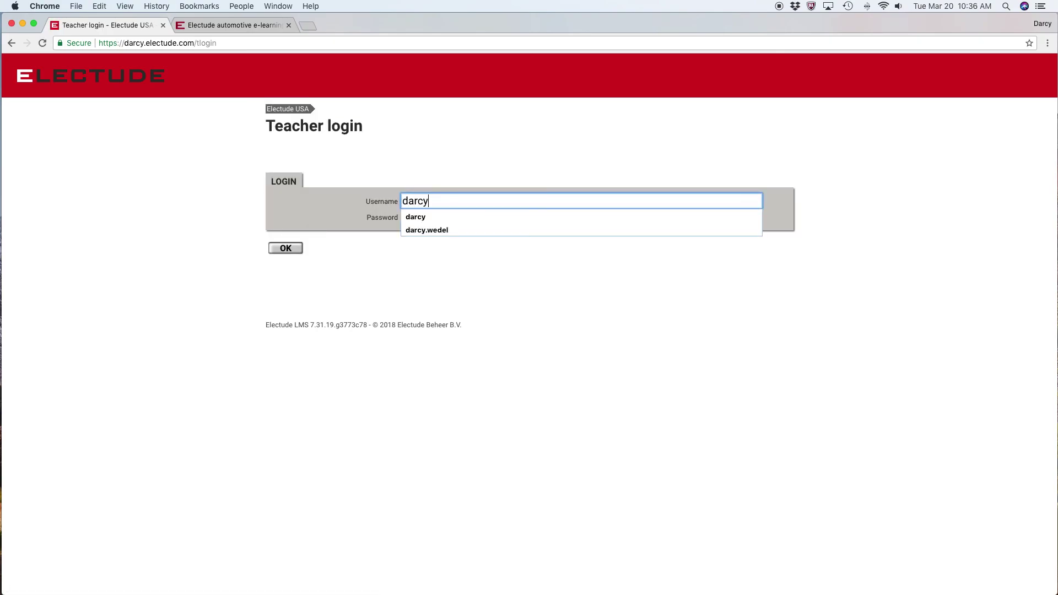
key("Tab")
type("••••••")
key("Return")
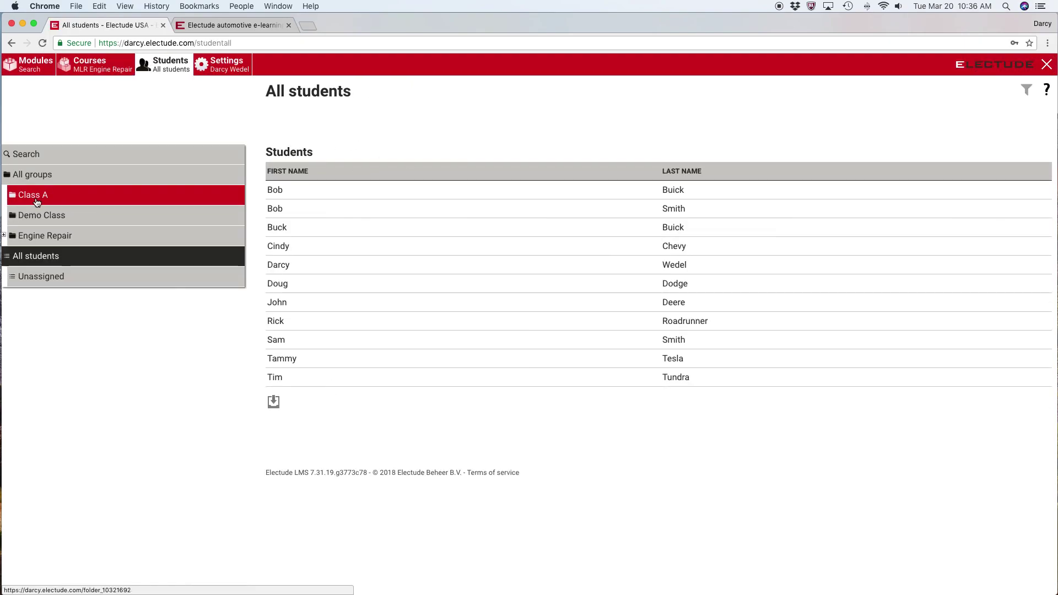
Open the Class A group from the sidebar to see its two imported students
left_click(37, 202)
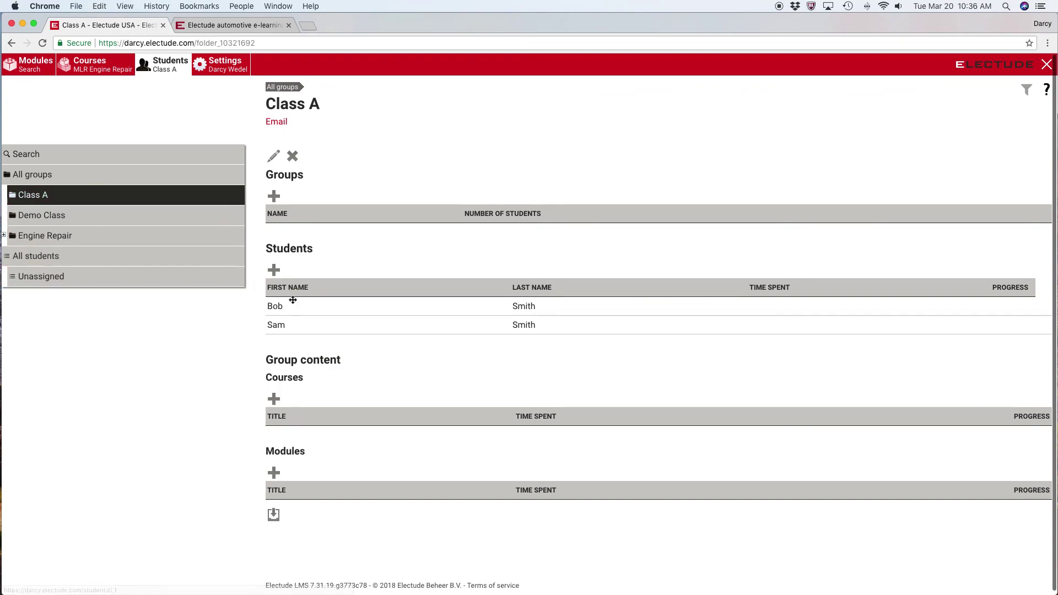